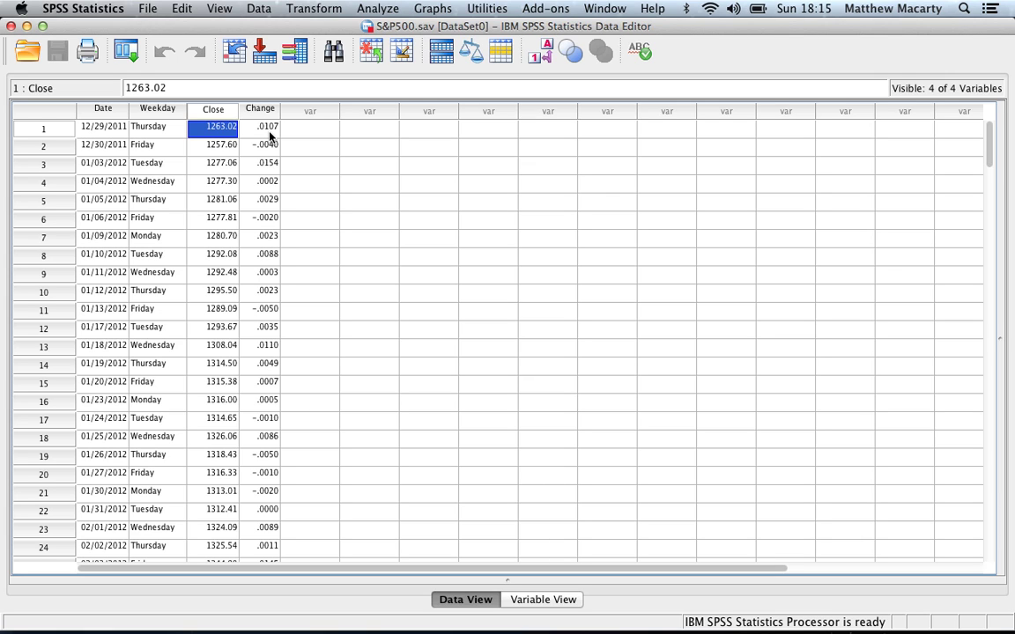
- Show the Descriptive Statistics submenu under the Analyze menu
click(378, 8)
mouse_move(391, 44)
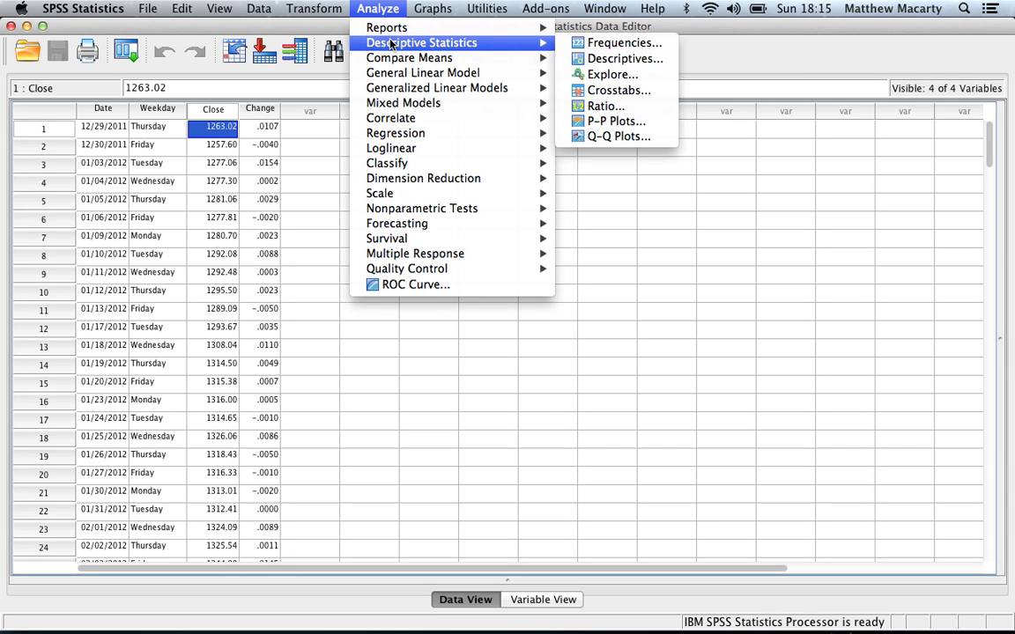
- Start a Descriptives analysis with Change as the only variable
click(605, 60)
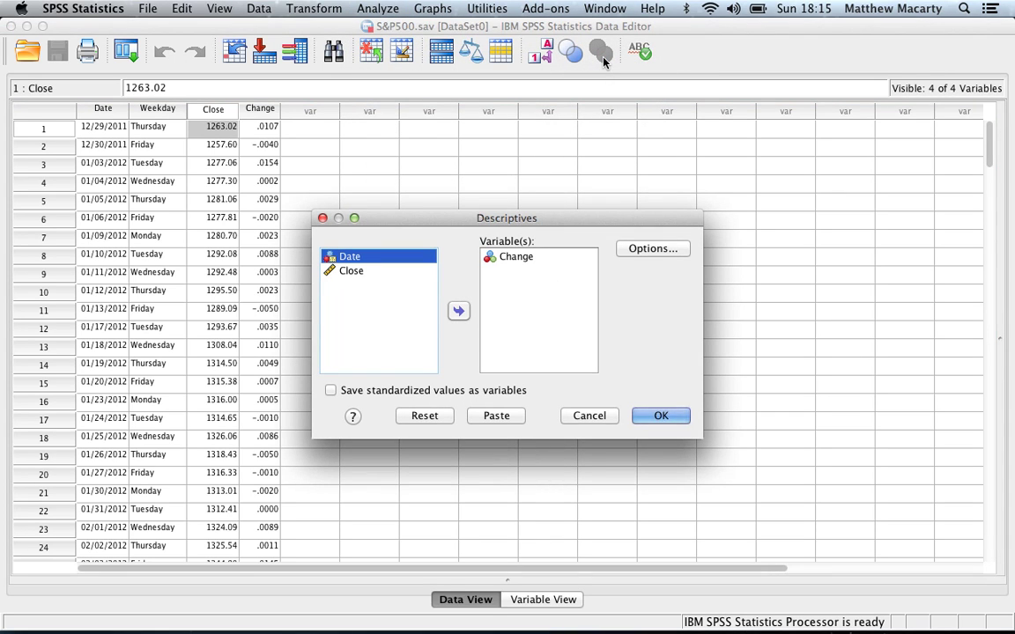
double_click(509, 257)
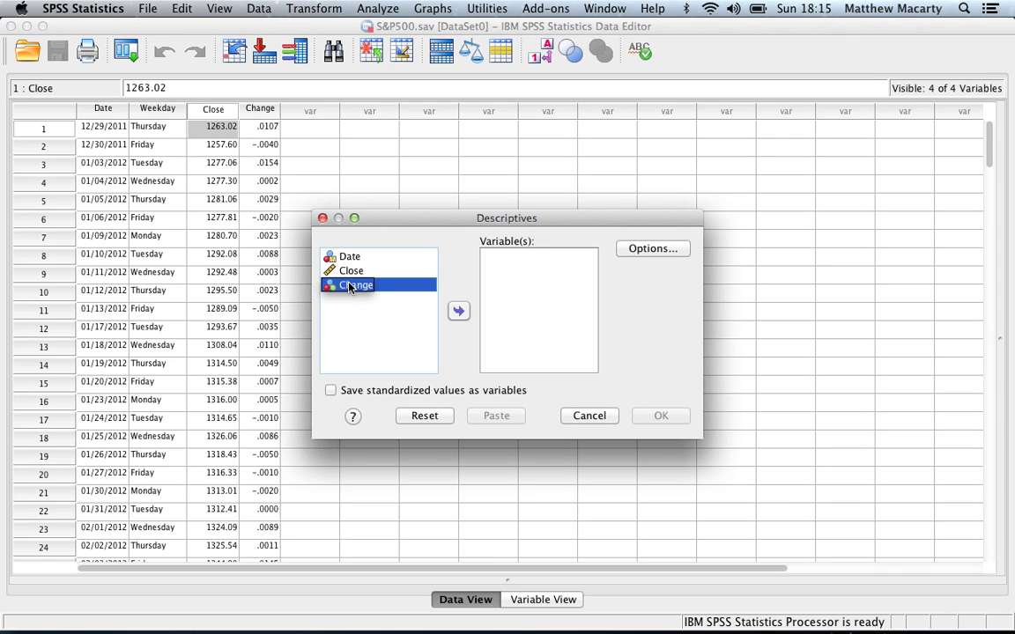
click(460, 312)
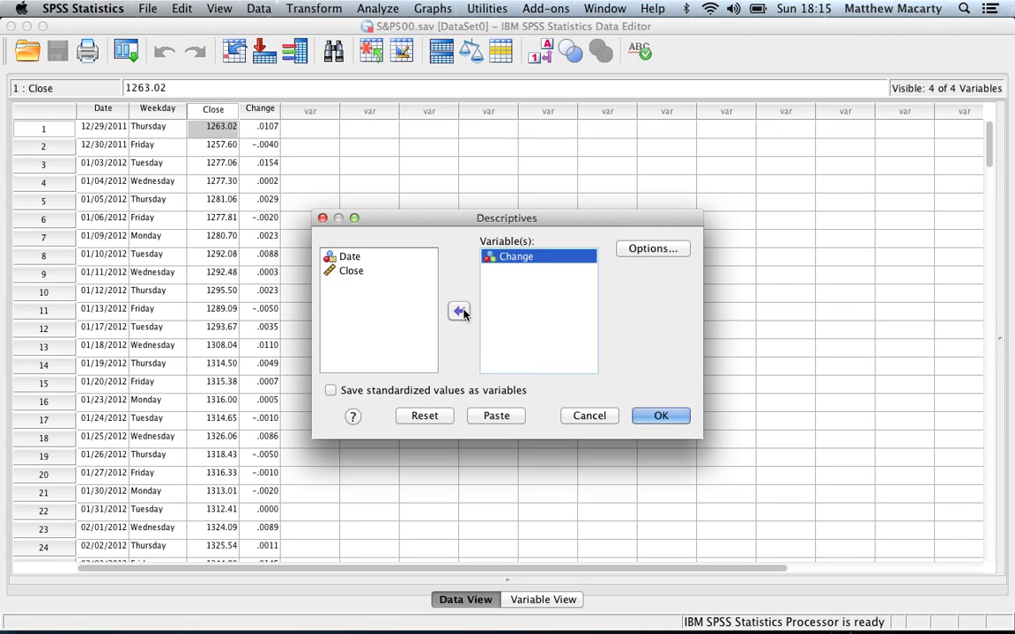
- Request mean, std. deviation, range, minimum, maximum, skewness and kurtosis, then run Descriptives
click(652, 250)
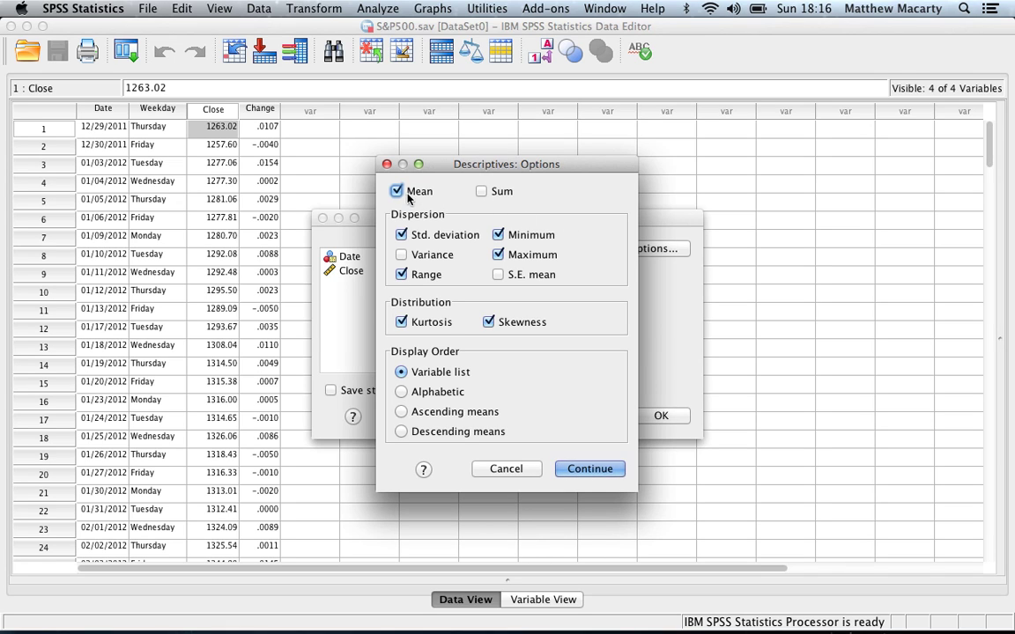
click(401, 255)
click(401, 255)
click(592, 469)
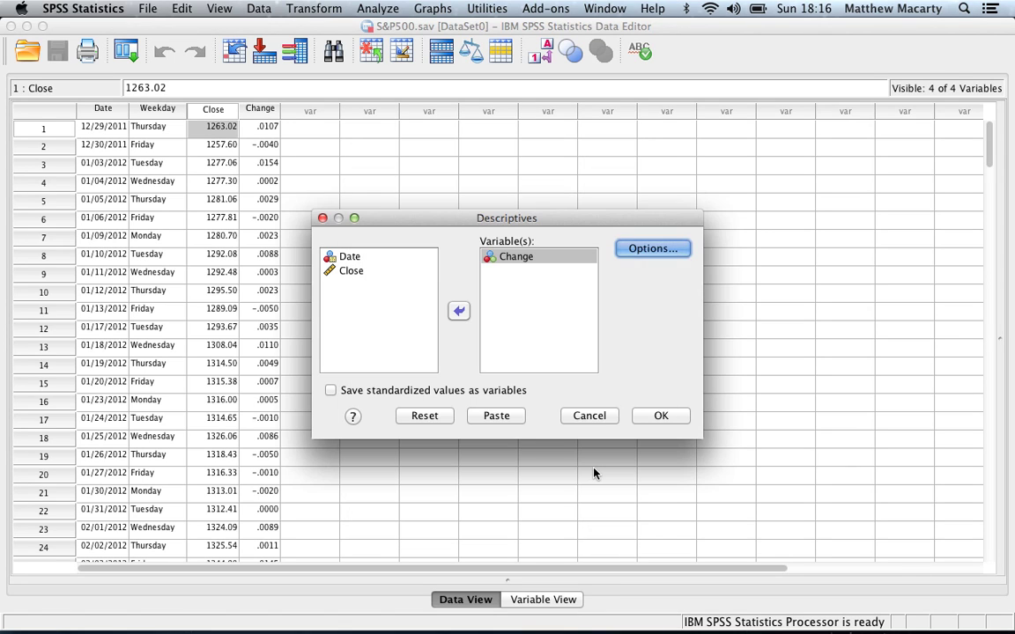
click(649, 417)
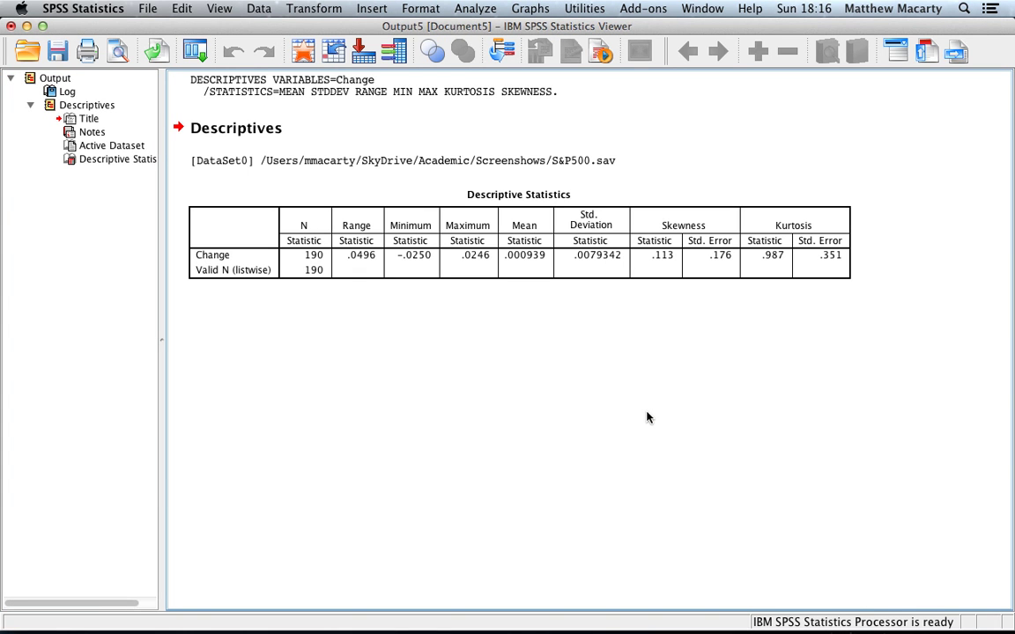
click(321, 270)
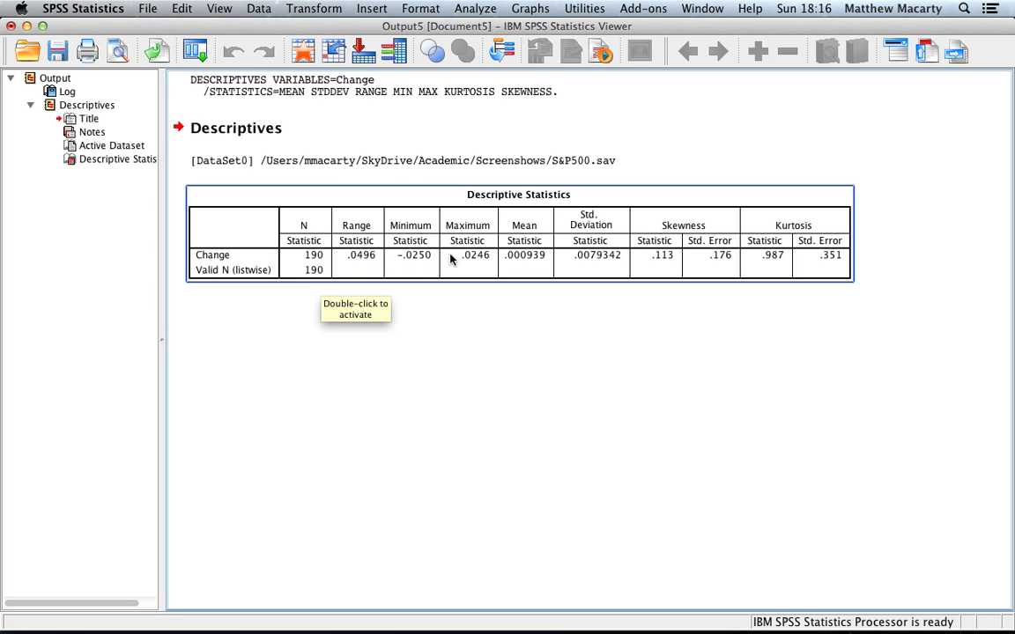
click(792, 321)
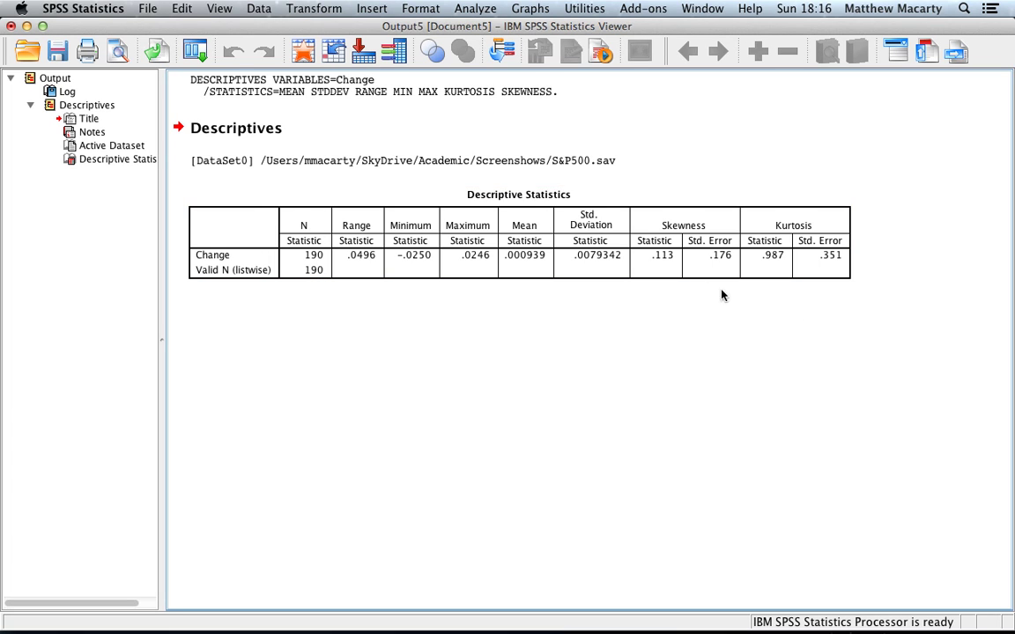
click(669, 269)
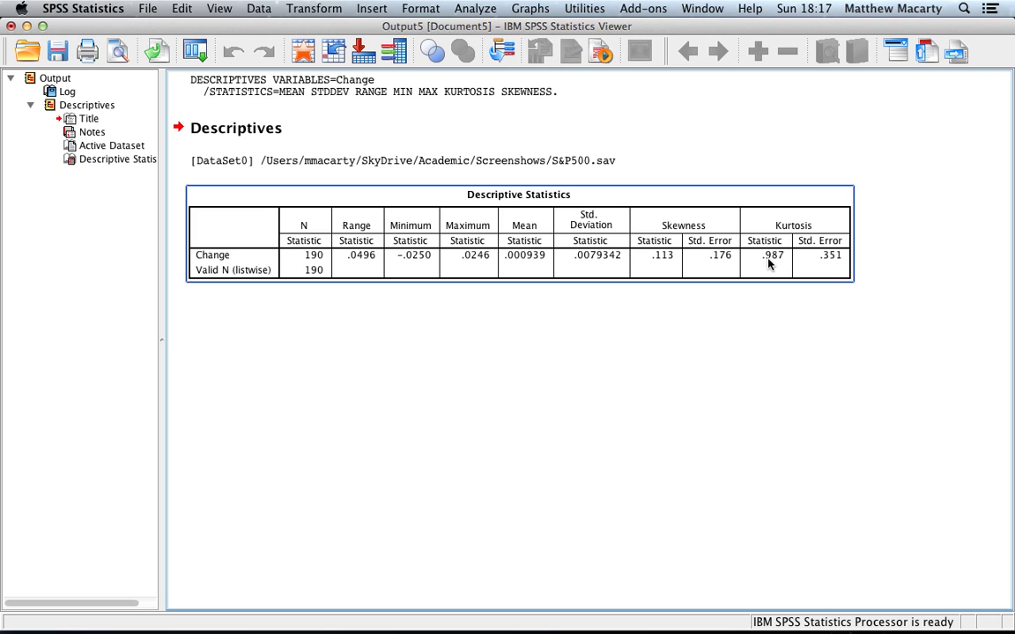
click(617, 176)
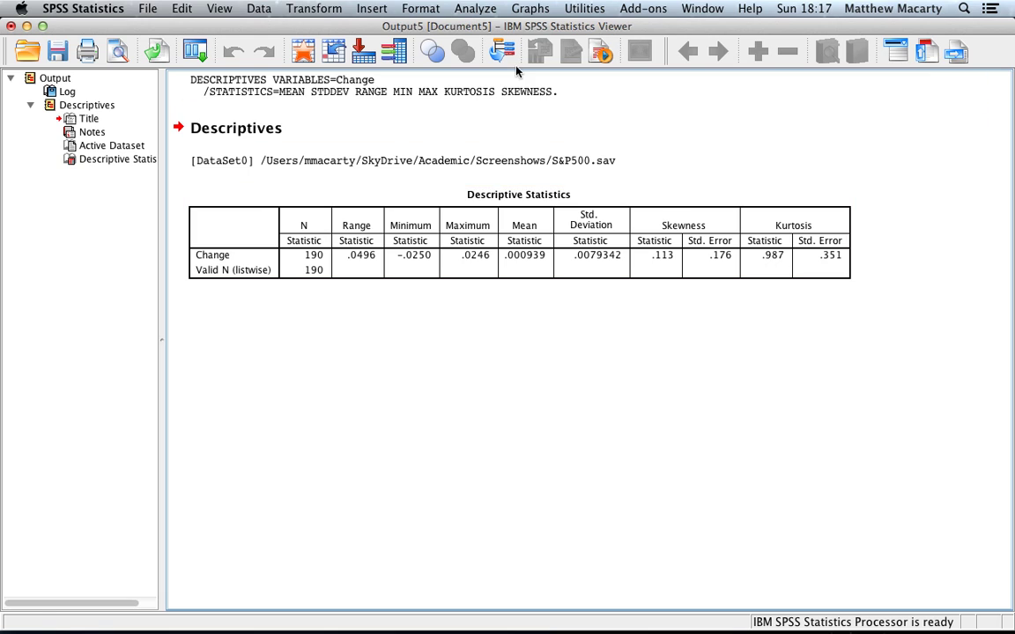
- Start a Frequencies analysis with Change as its variable and open its Statistics options
click(468, 10)
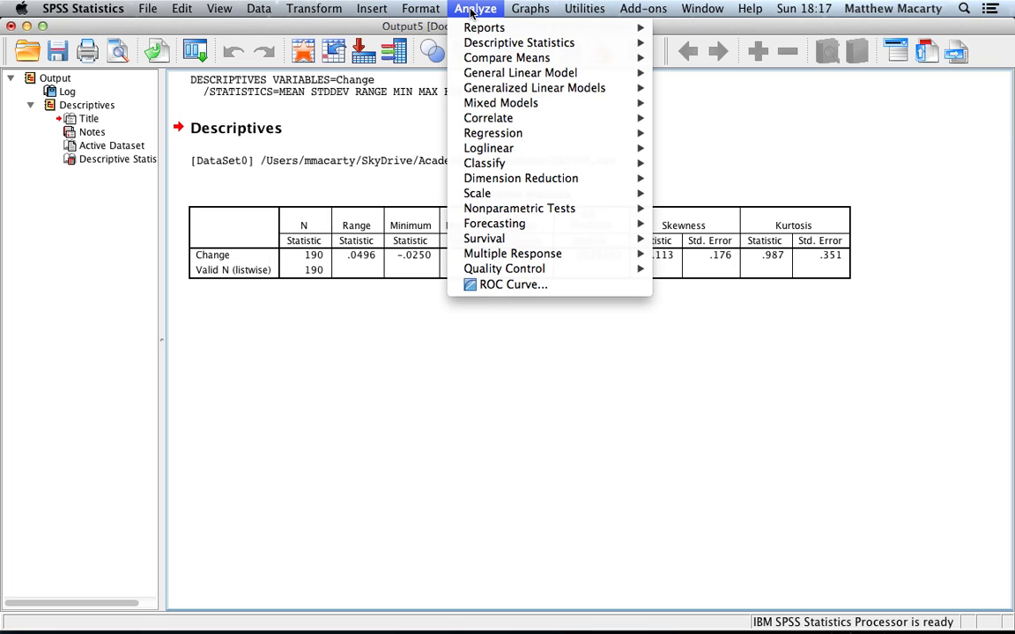
mouse_move(489, 43)
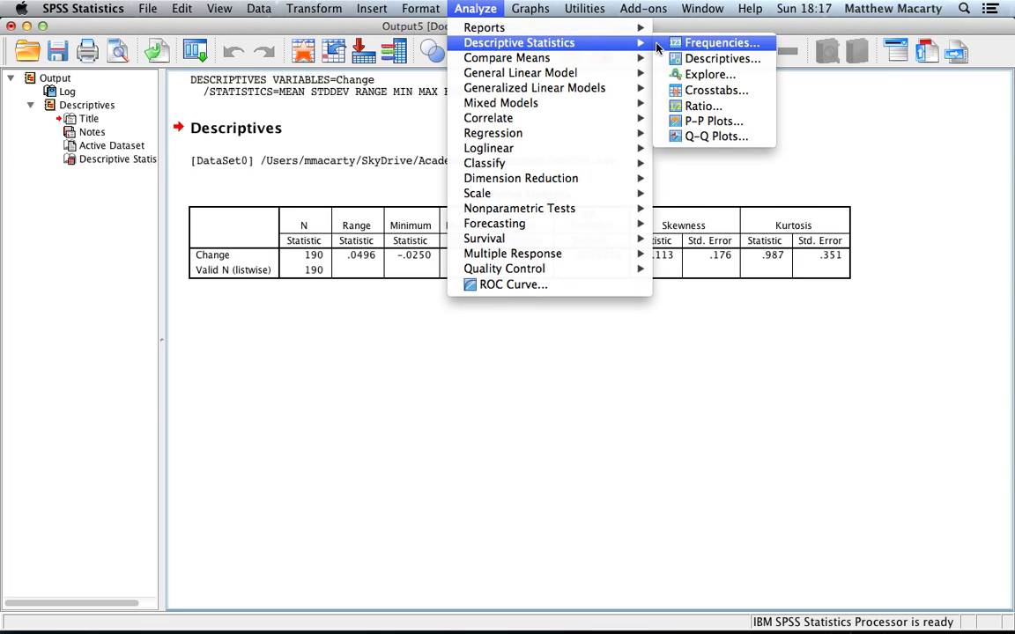
click(721, 43)
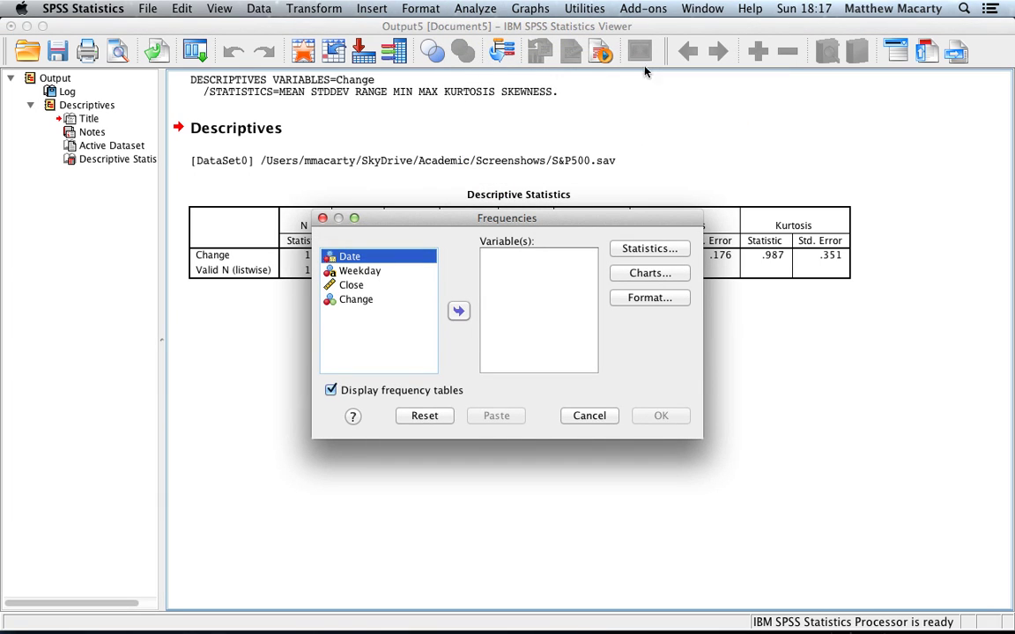
click(356, 302)
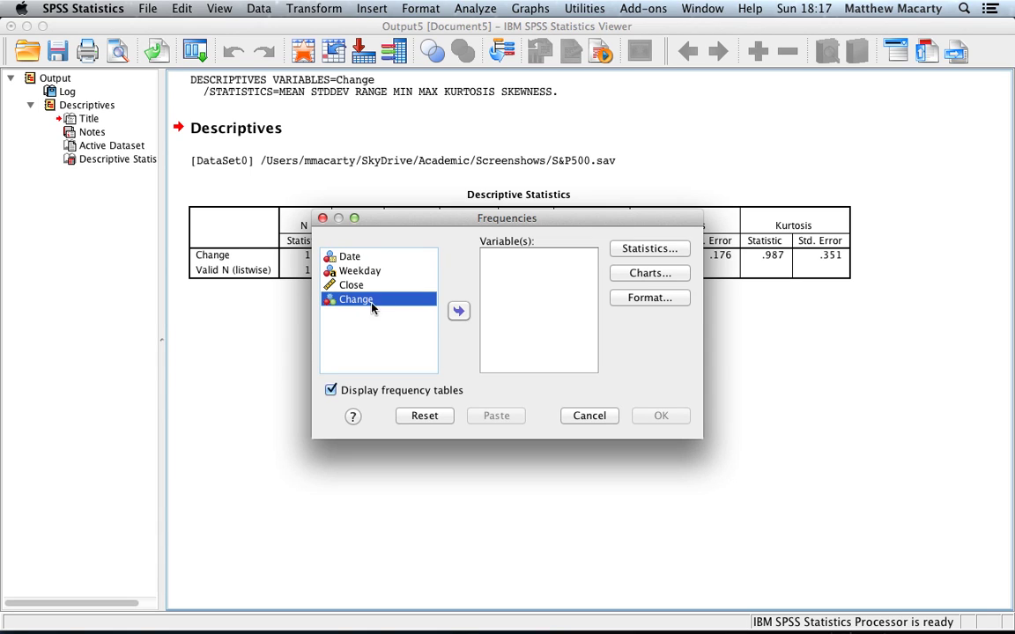
click(456, 314)
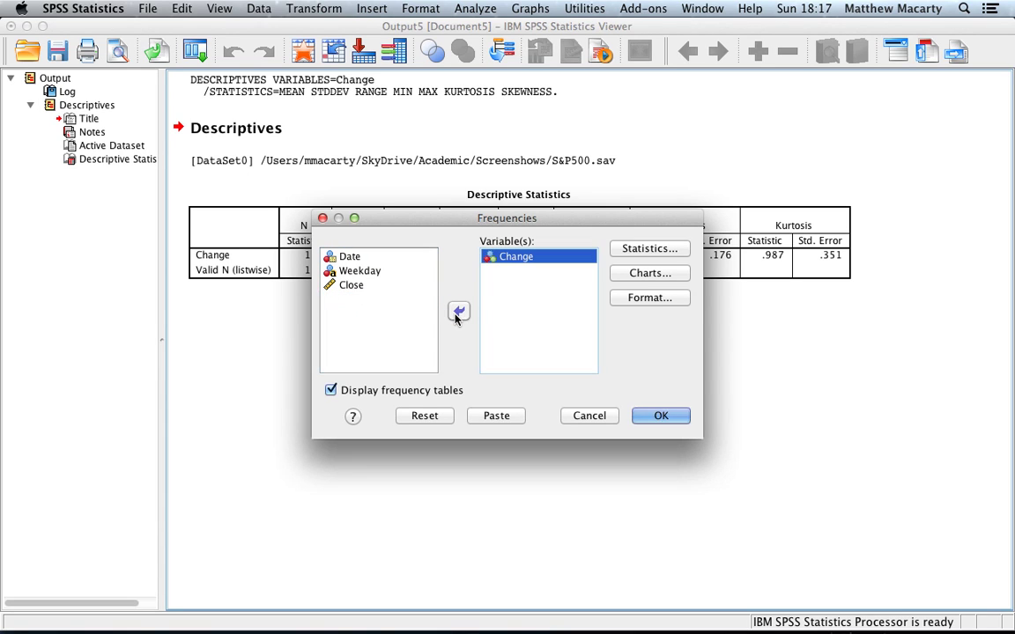
click(661, 252)
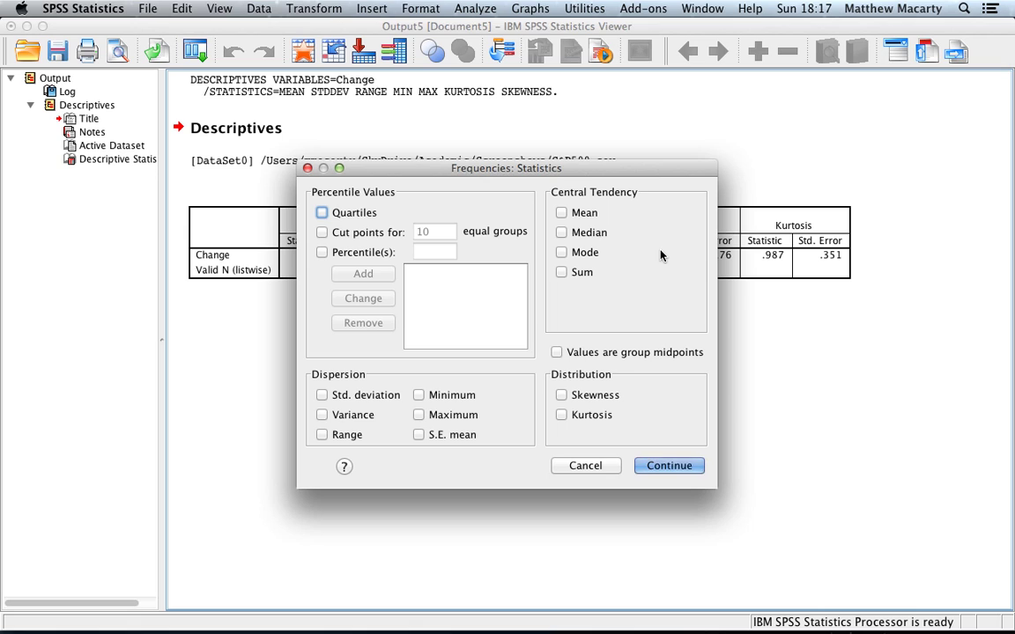
- Tick mean, median, quartiles, std. deviation, range and maximum in the Frequencies statistics
click(561, 213)
click(561, 232)
click(321, 214)
click(322, 395)
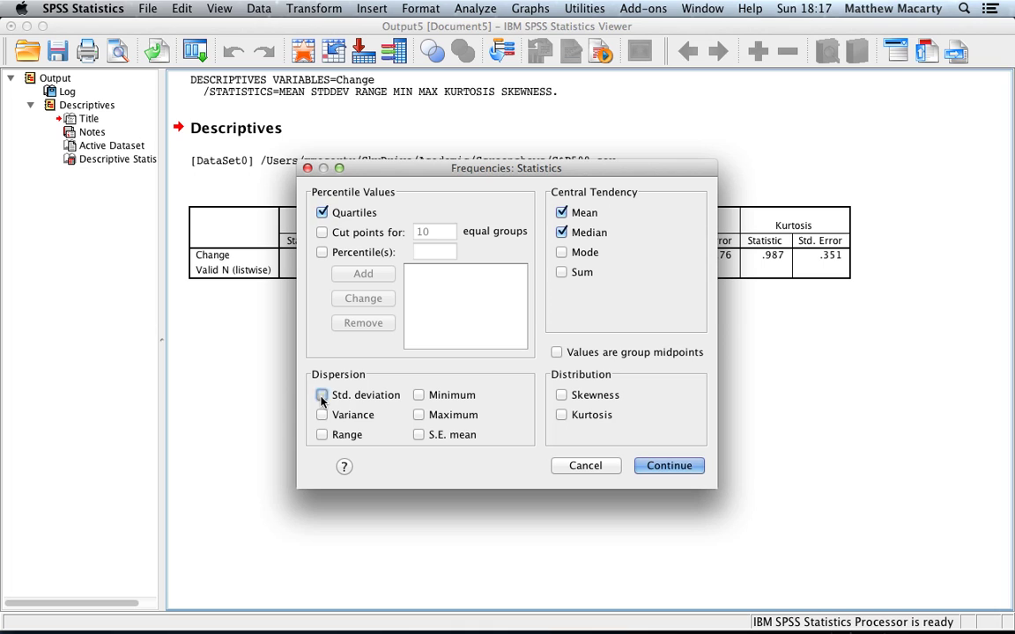
click(322, 434)
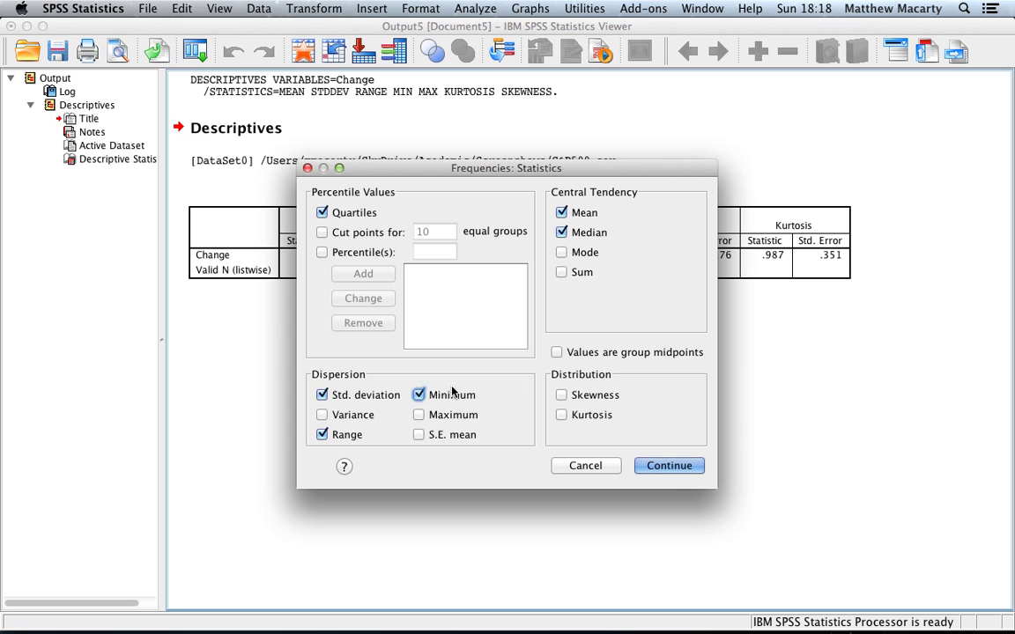
click(419, 415)
- Confirm the chosen statistics and return to the main Frequencies dialog
drag(533, 163, 715, 234)
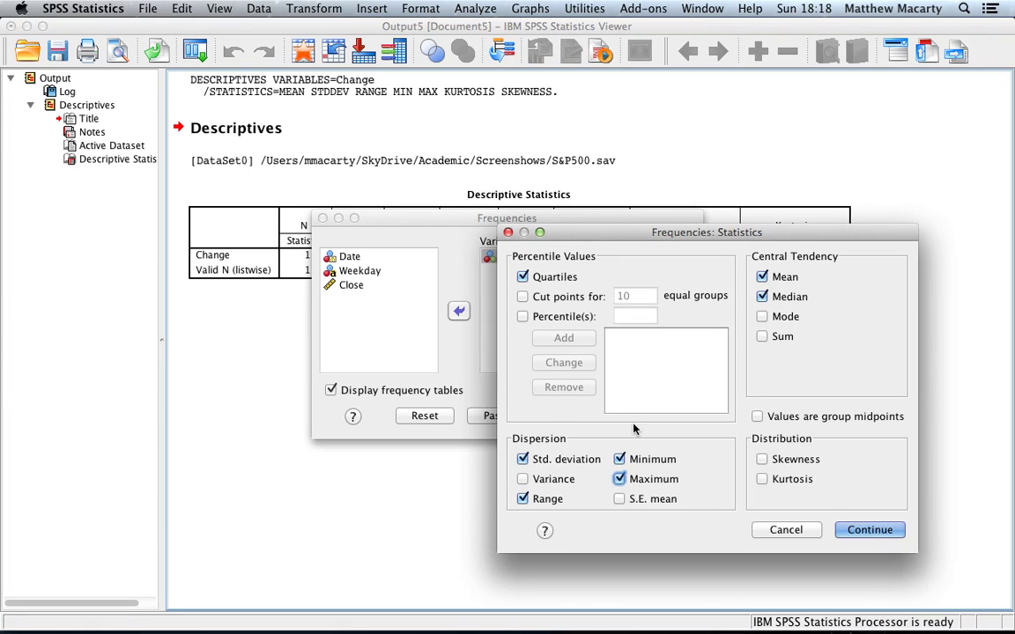
click(868, 531)
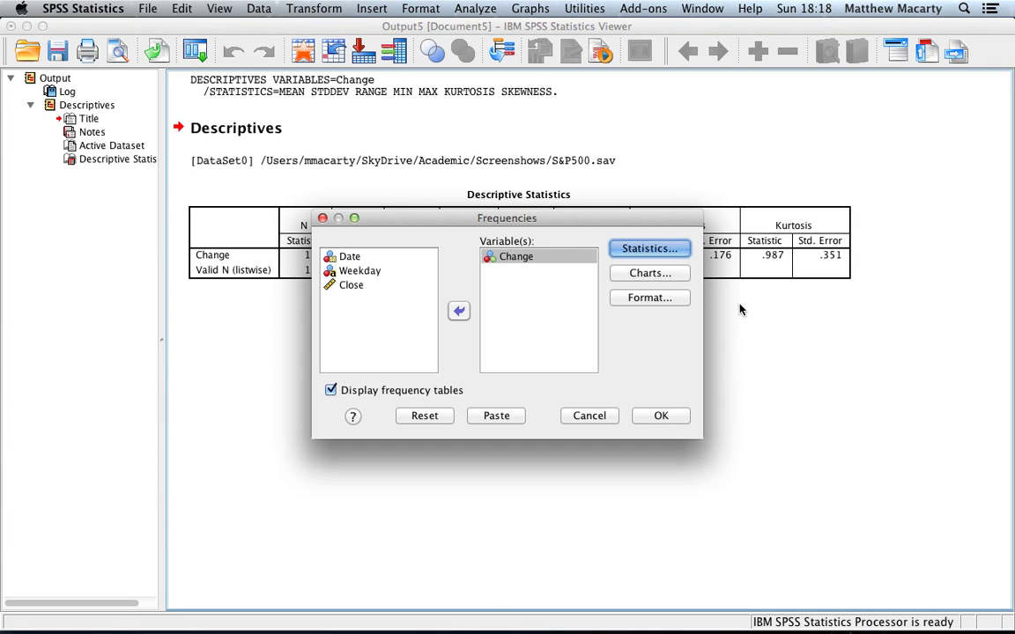
drag(641, 222, 638, 331)
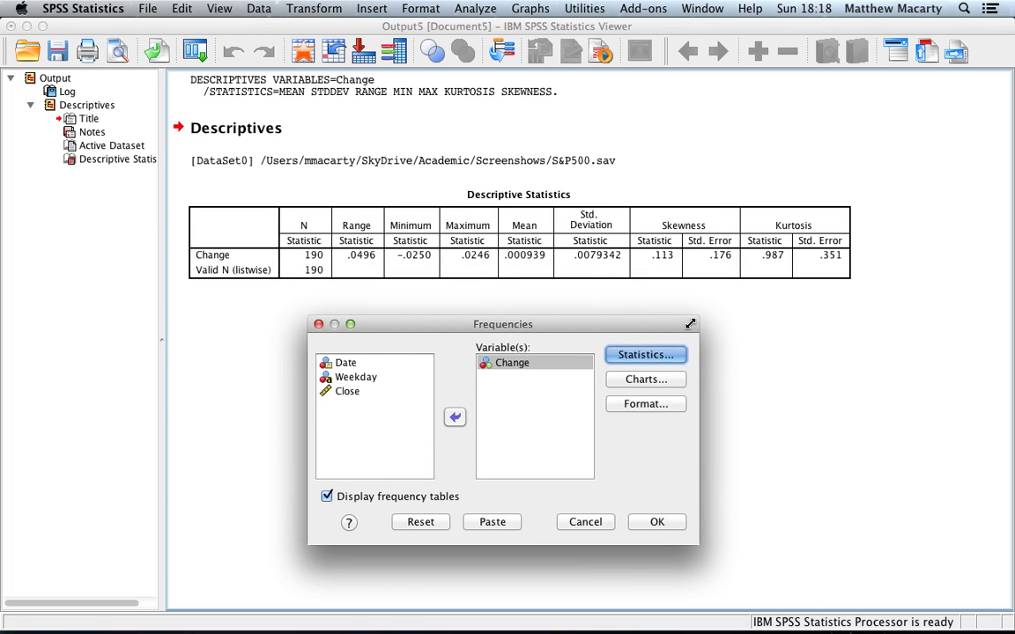
click(769, 203)
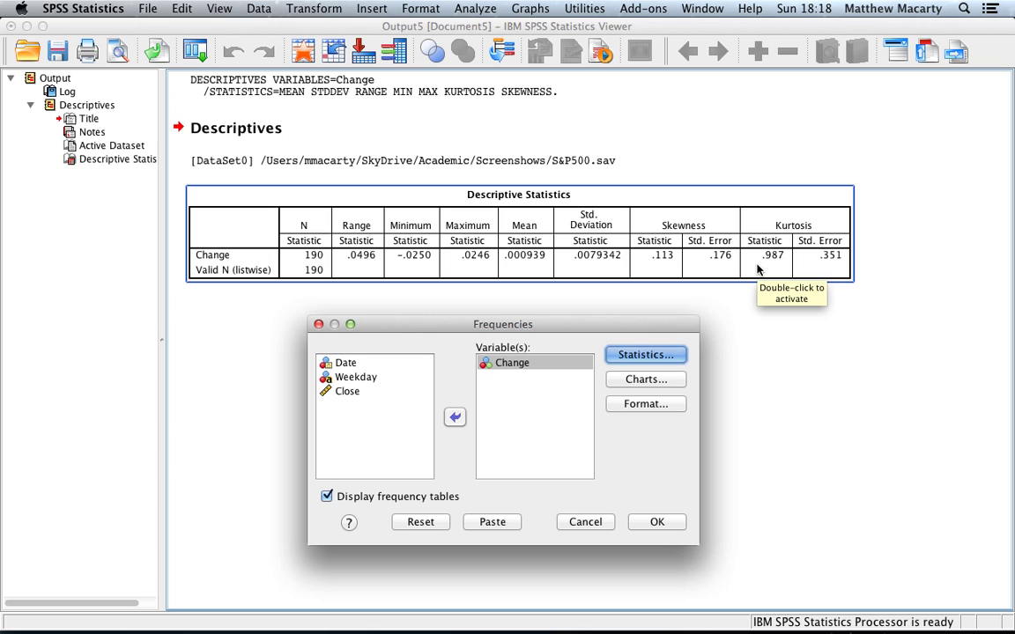
- Add a histogram with a normal curve to the Frequencies of Change and run it
click(696, 298)
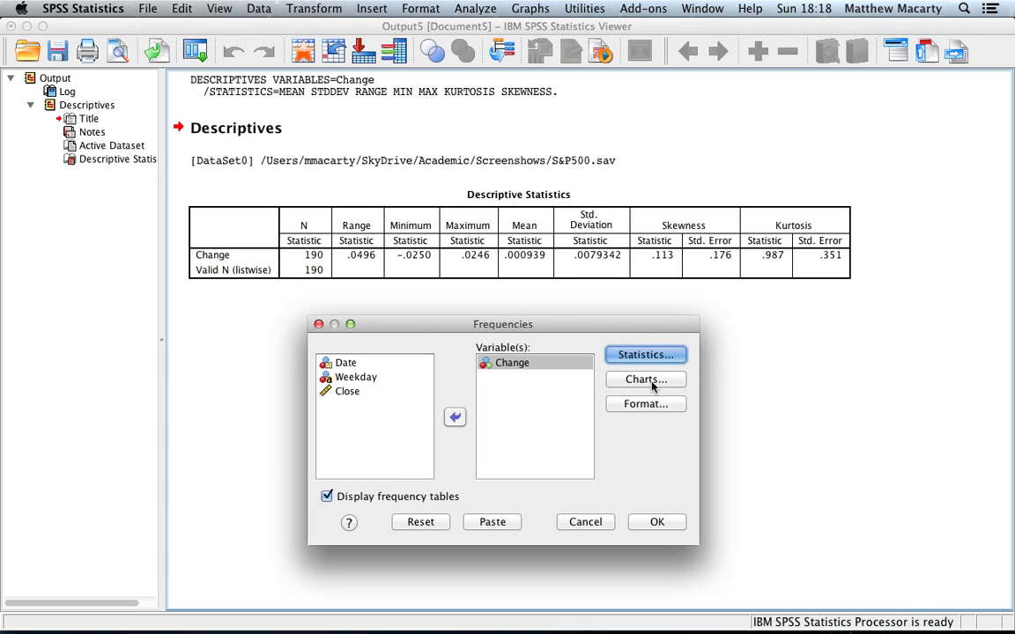
click(645, 380)
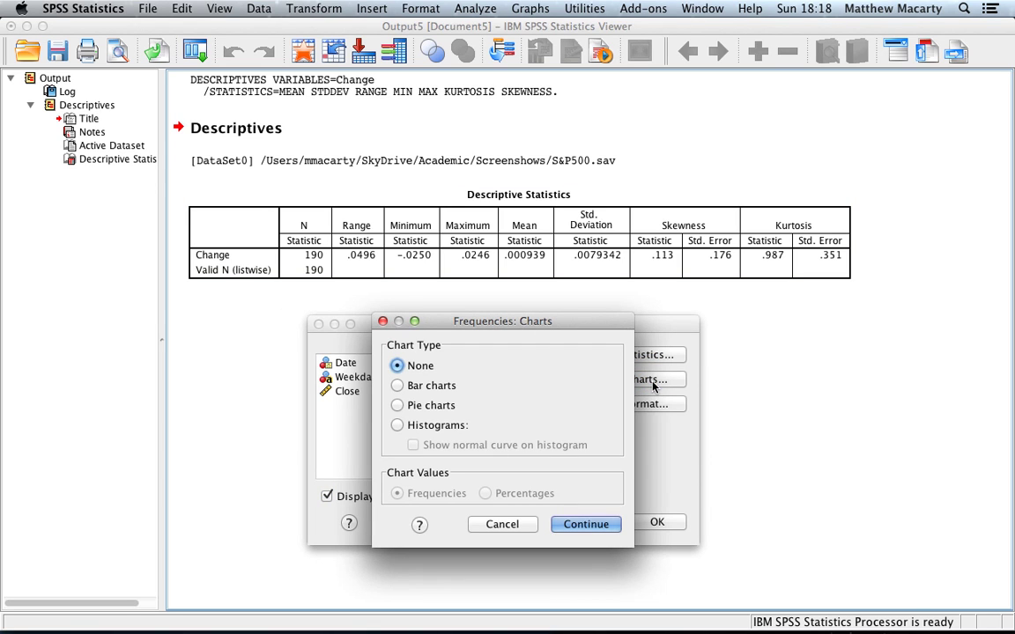
click(398, 427)
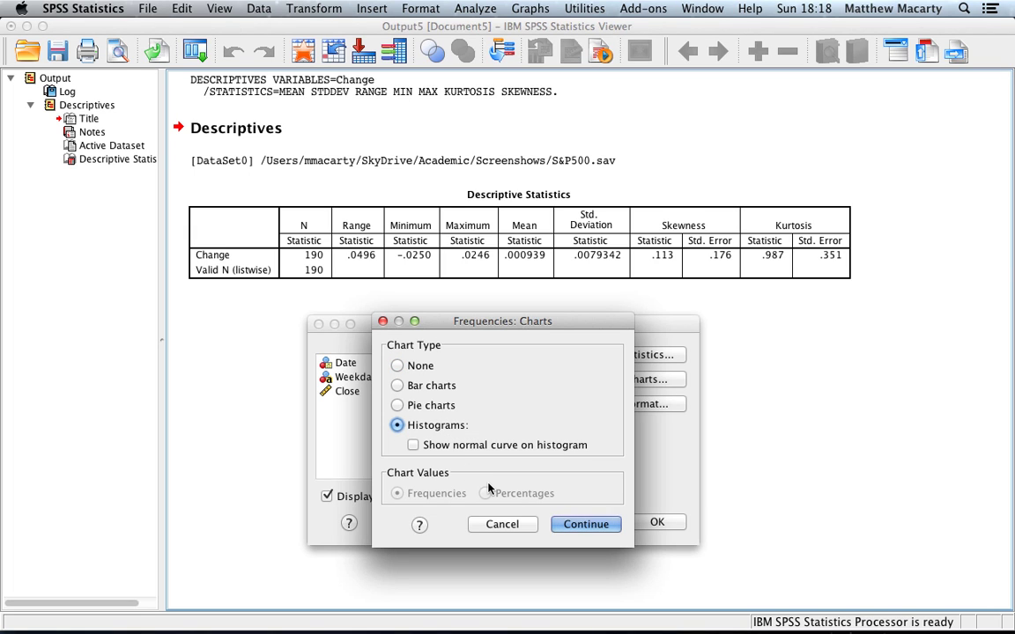
click(413, 447)
click(584, 526)
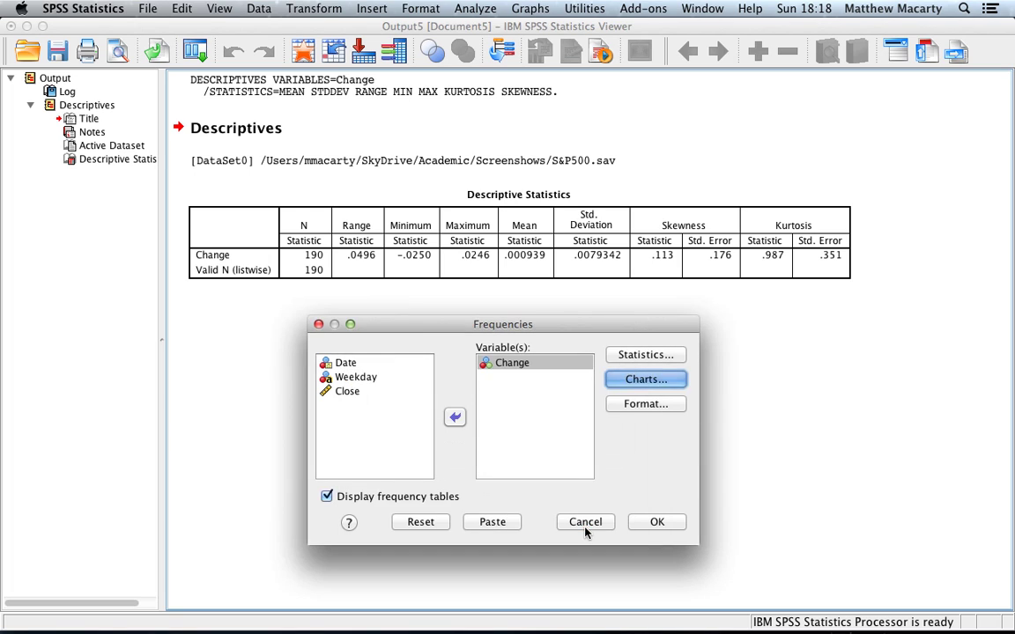
click(655, 523)
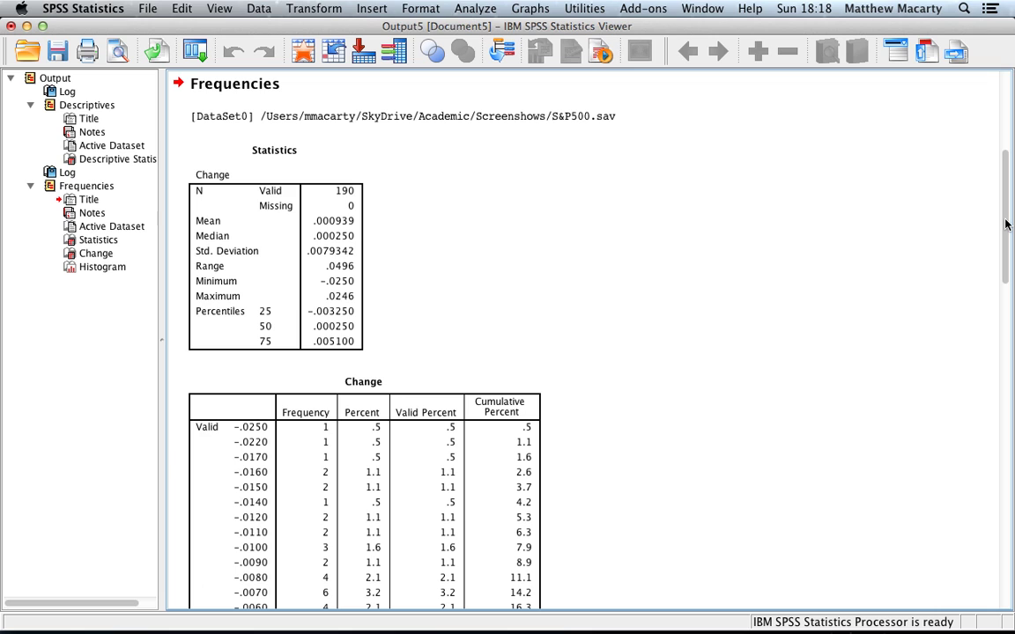
- Inspect the Frequencies Statistics table, then scroll down to the Change histogram
drag(1006, 223, 1007, 231)
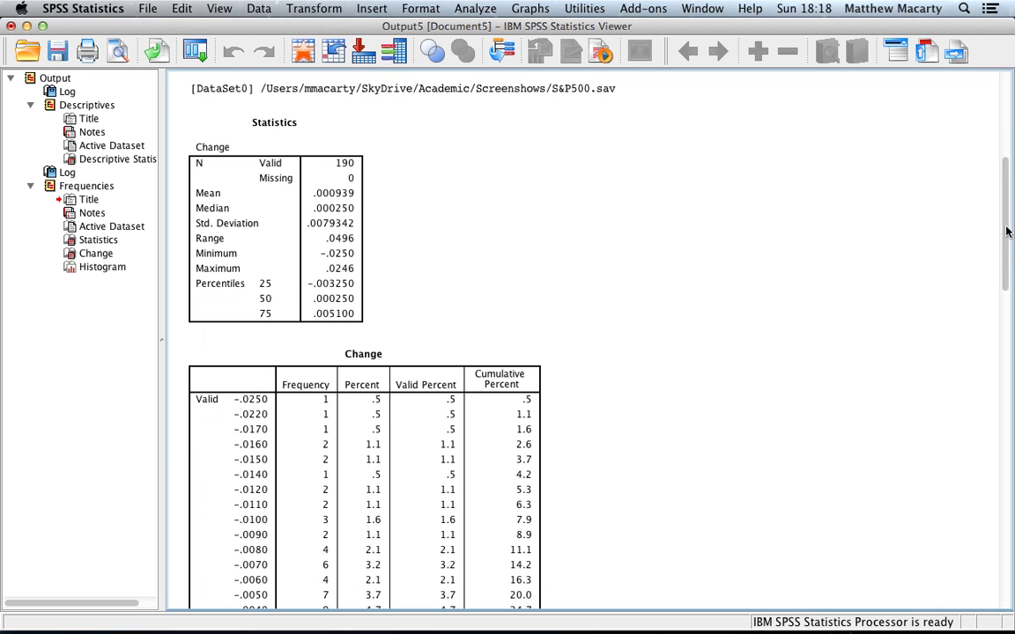
click(289, 157)
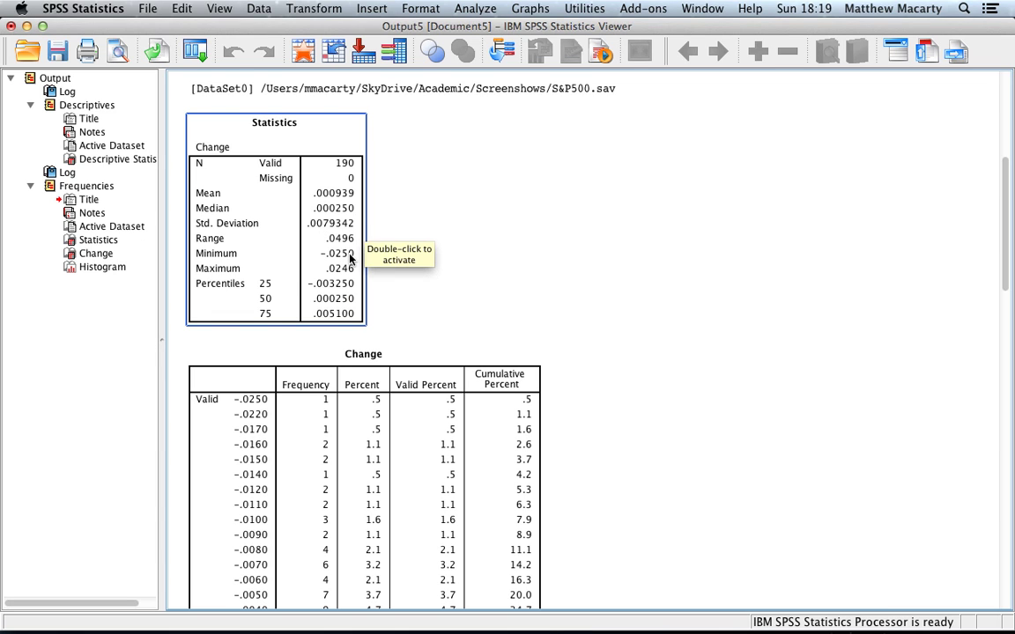
click(405, 222)
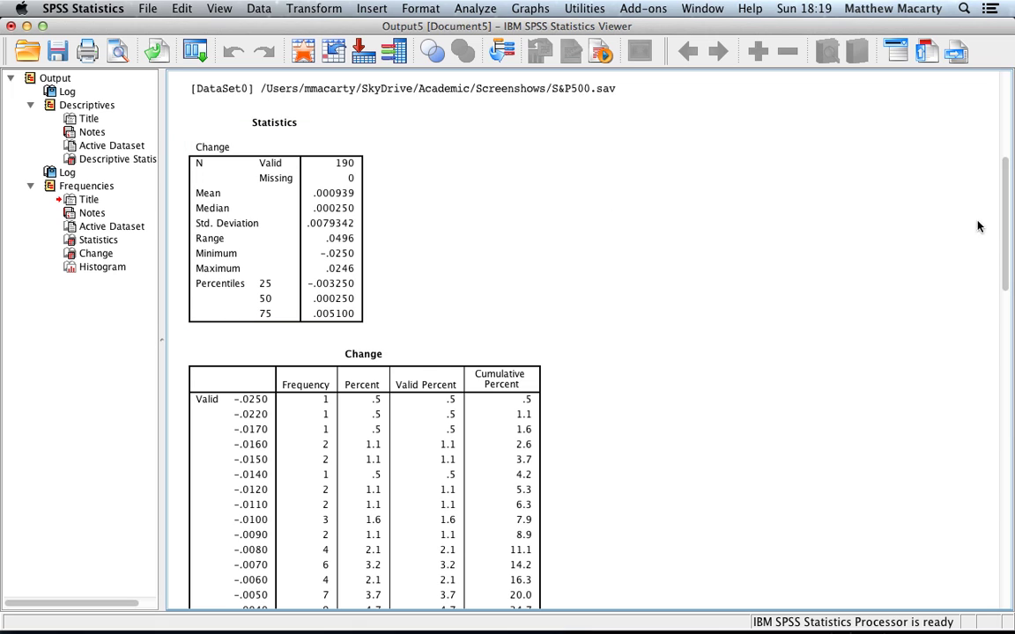
click(286, 278)
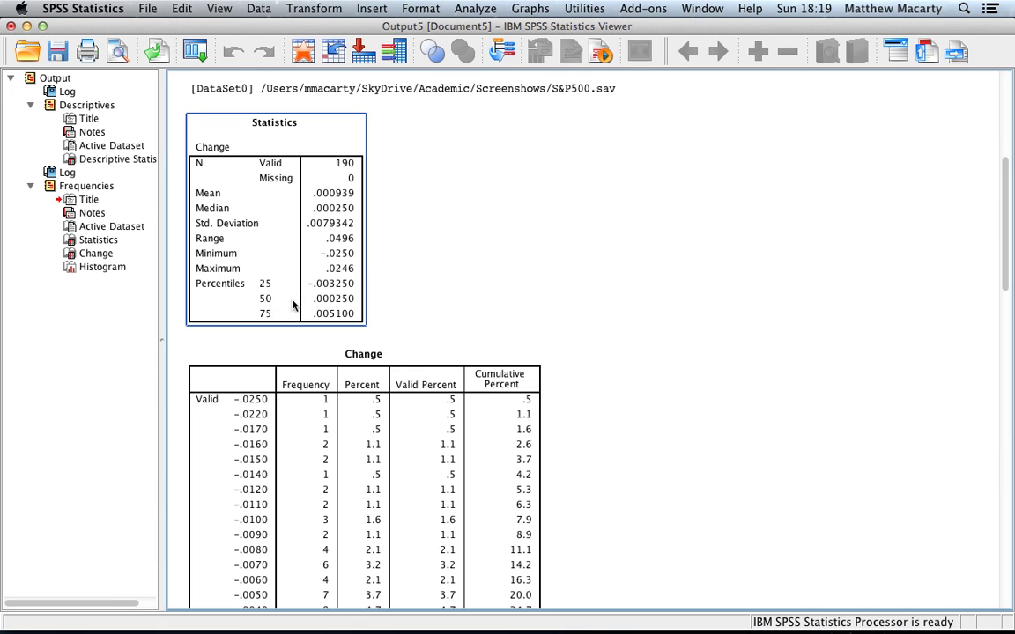
click(653, 213)
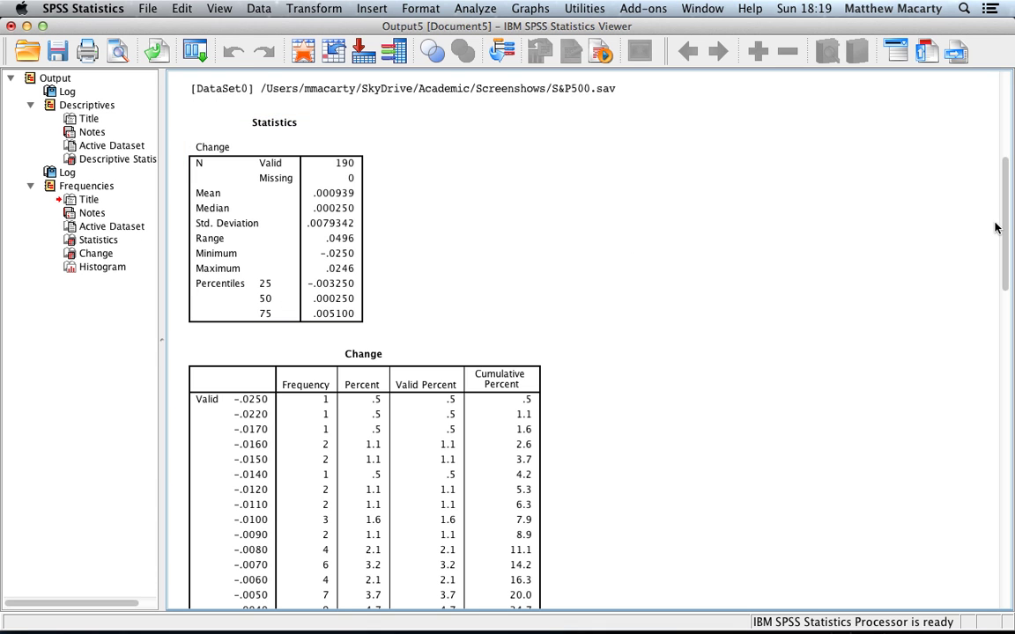
drag(1007, 238, 1011, 557)
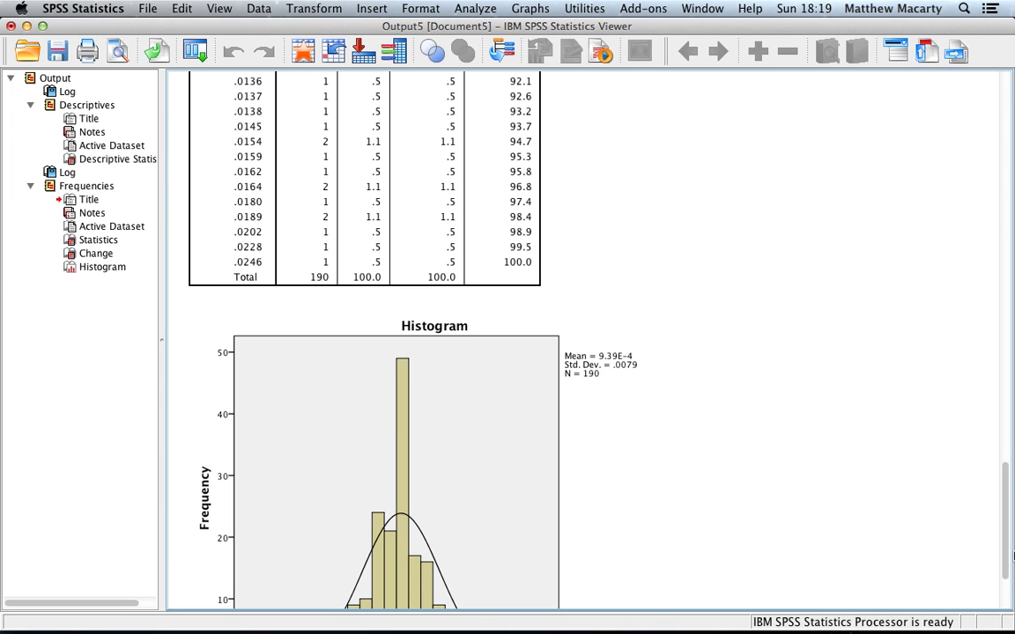
- Select the Change histogram, then show the Analyze > Descriptive Statistics submenu
drag(1012, 557, 1013, 572)
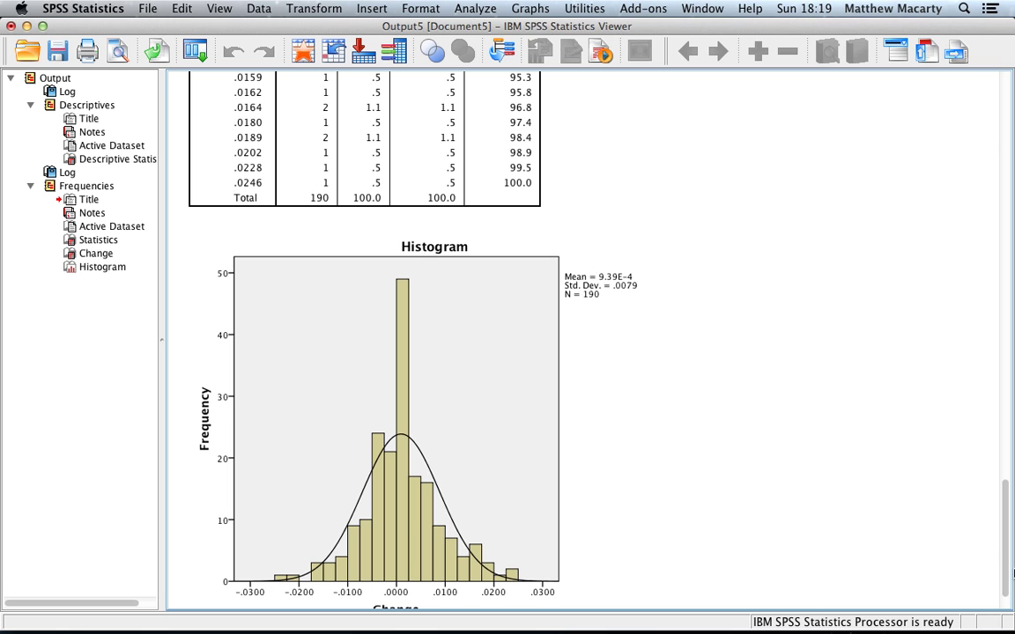
mouse_move(1013, 572)
mouse_down()
mouse_move(1013, 292)
mouse_move(1008, 592)
mouse_up()
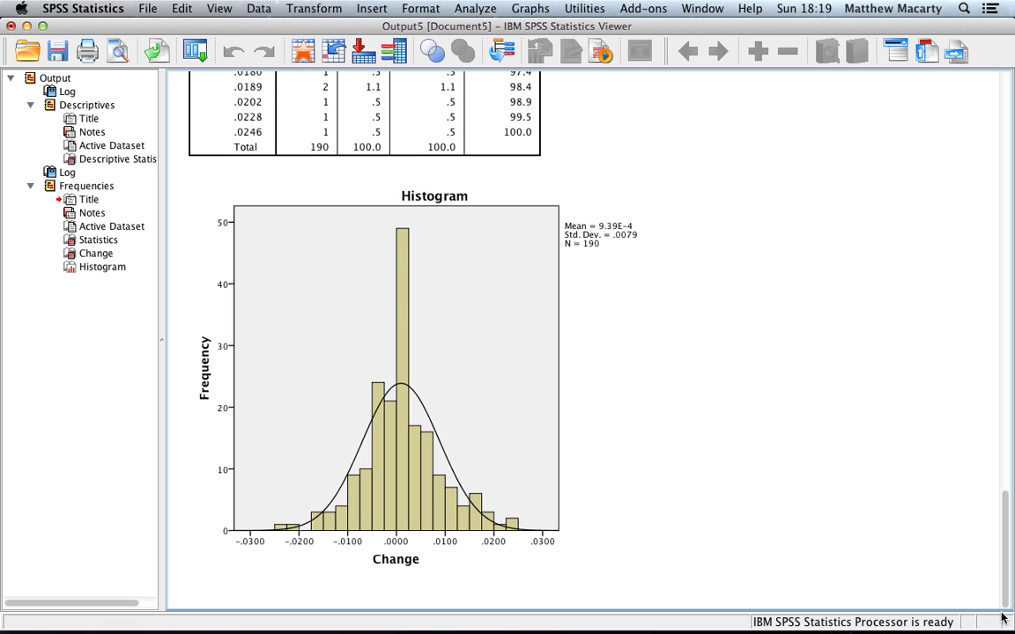
click(643, 501)
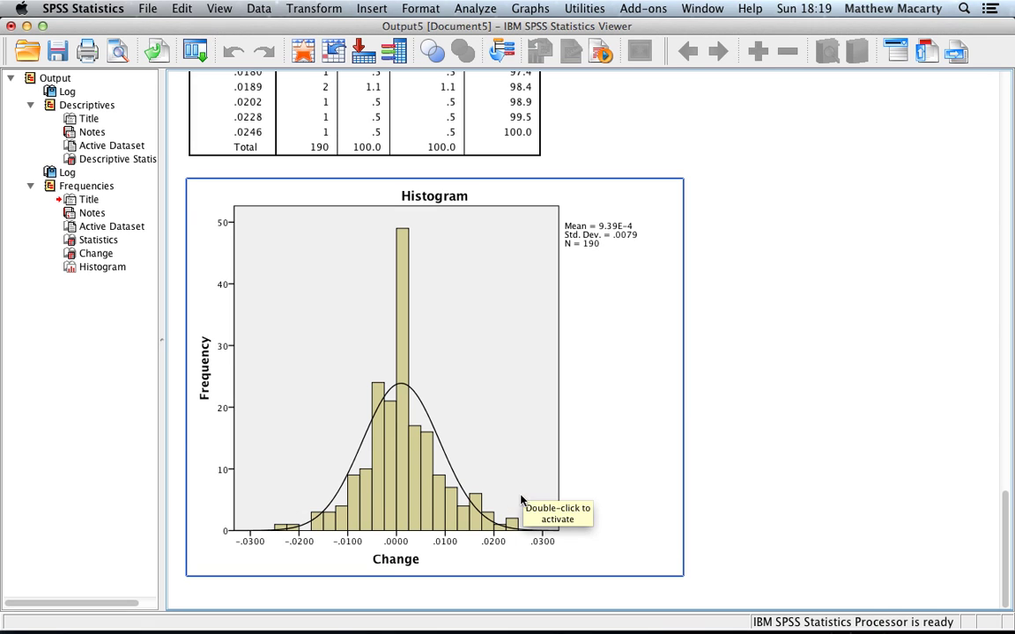
click(689, 480)
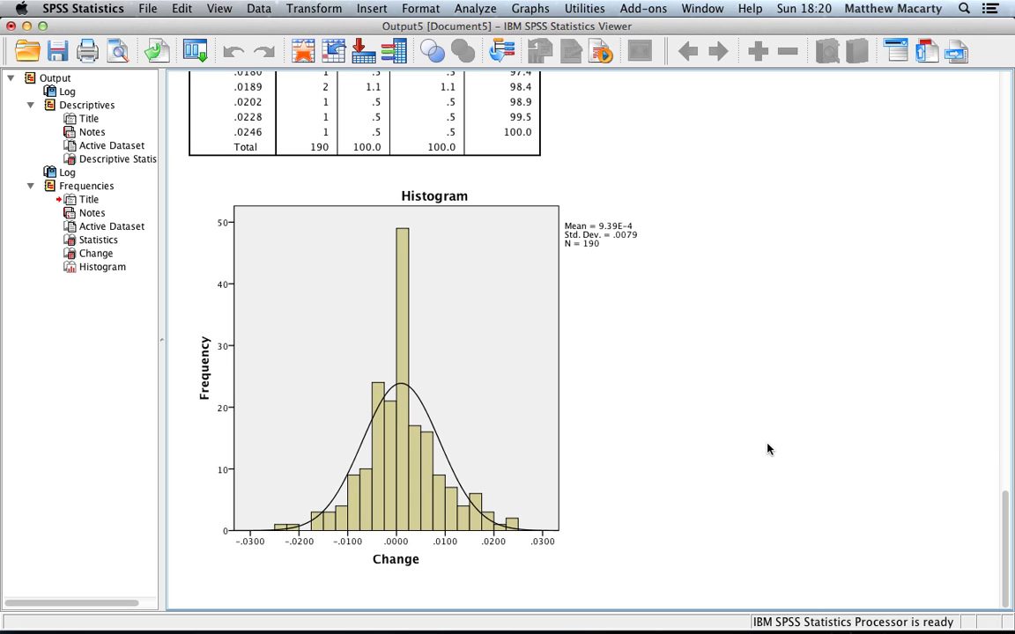
click(516, 393)
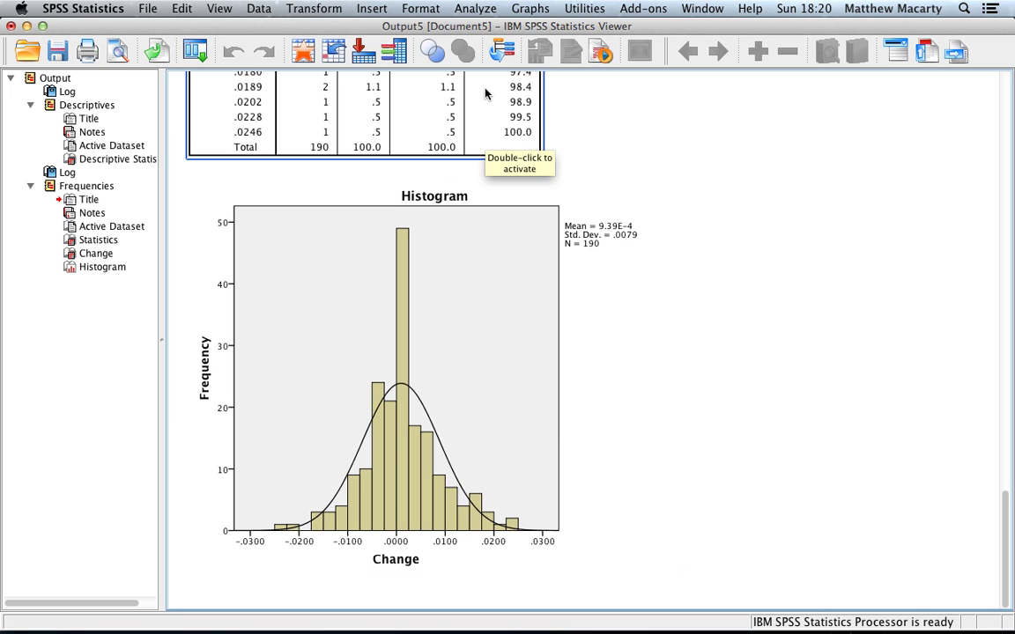
click(471, 10)
mouse_move(483, 44)
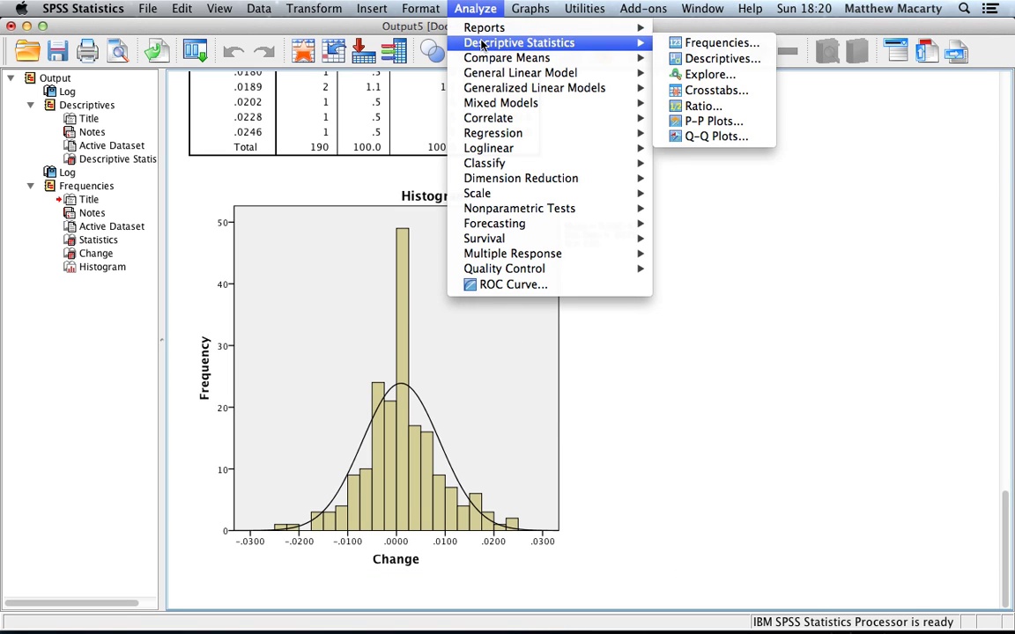
- Set up Explore with Change by Weekday, labelled by Date, and open its Statistics options
click(710, 76)
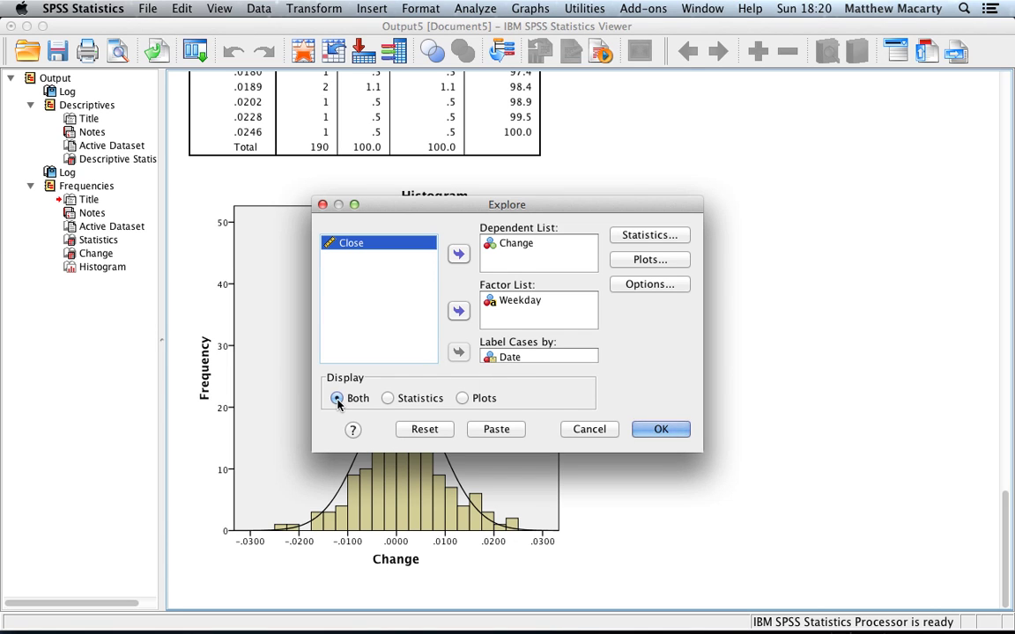
click(656, 238)
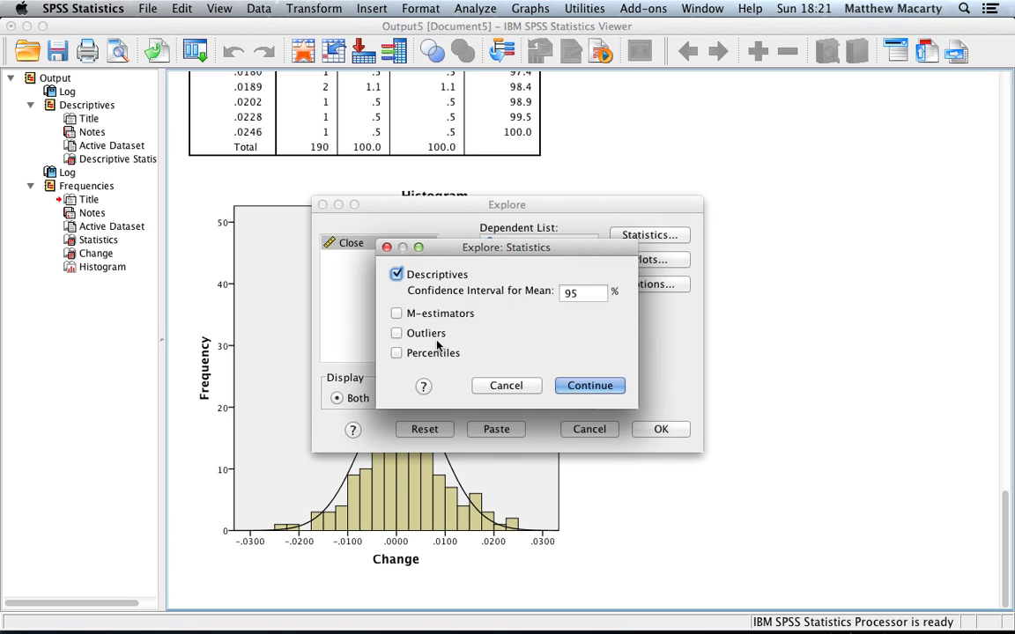
- Add Outliers and Percentiles to the Explore statistics, then bring up the Plots options
click(397, 334)
click(396, 354)
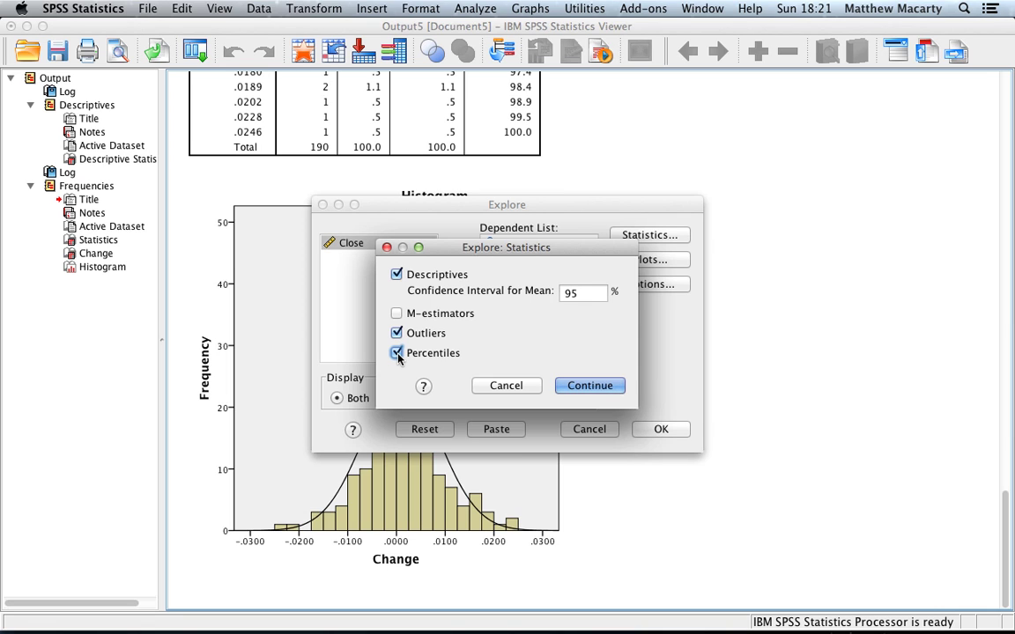
click(589, 385)
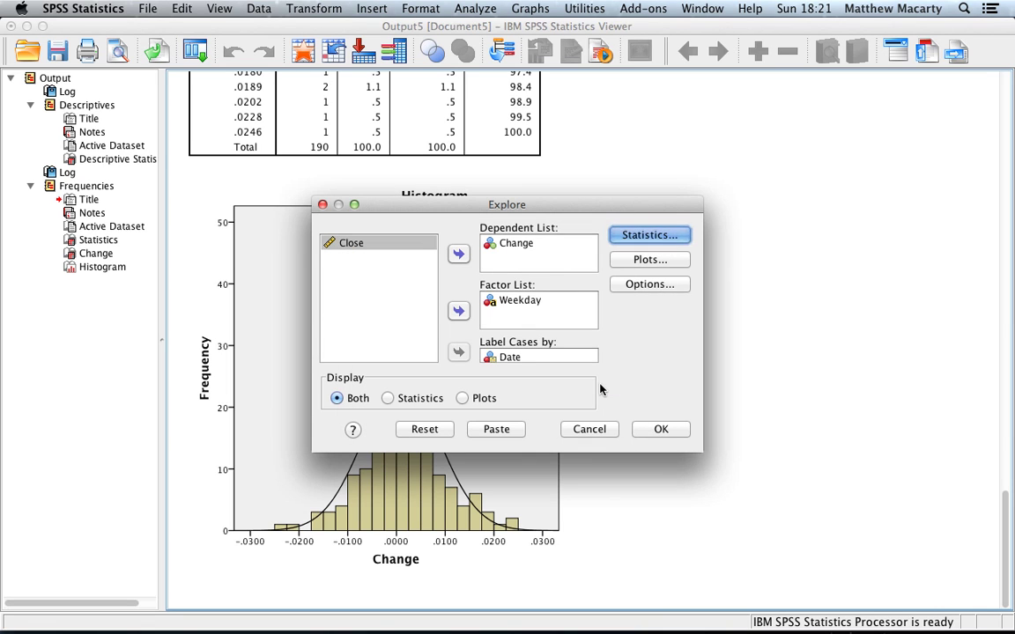
click(677, 262)
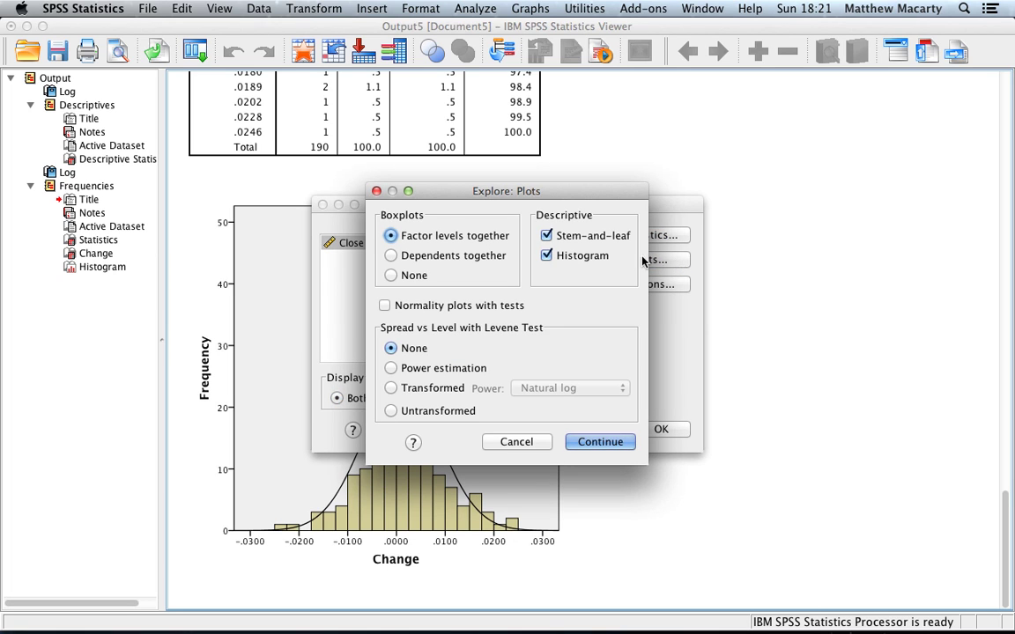
- Turn off histogram and stem-and-leaf plots, keeping only boxplots, and run Explore
click(547, 257)
click(546, 236)
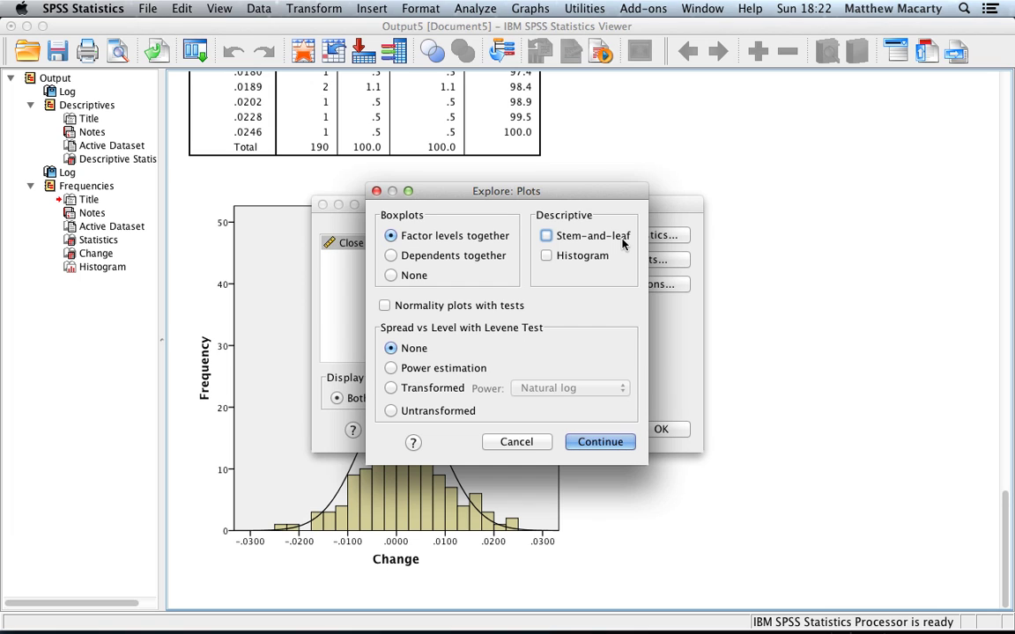
click(545, 235)
click(614, 442)
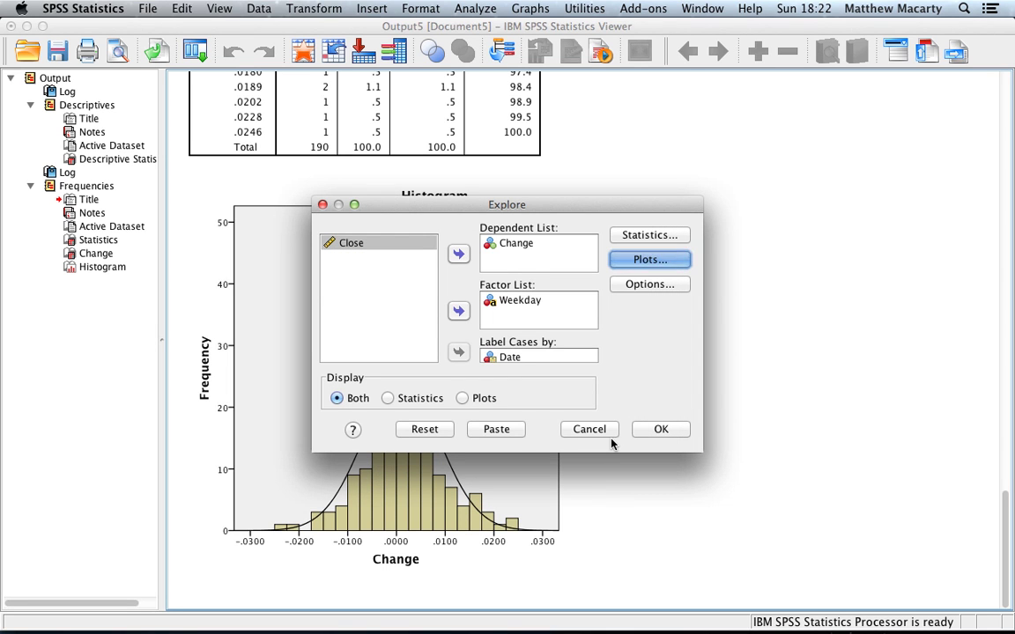
click(652, 431)
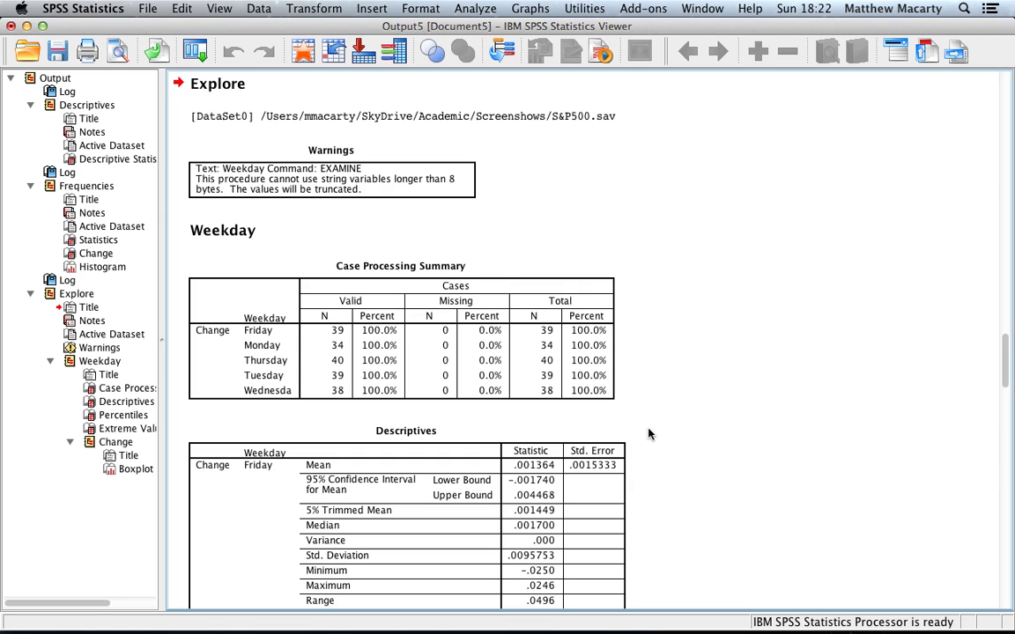
click(486, 274)
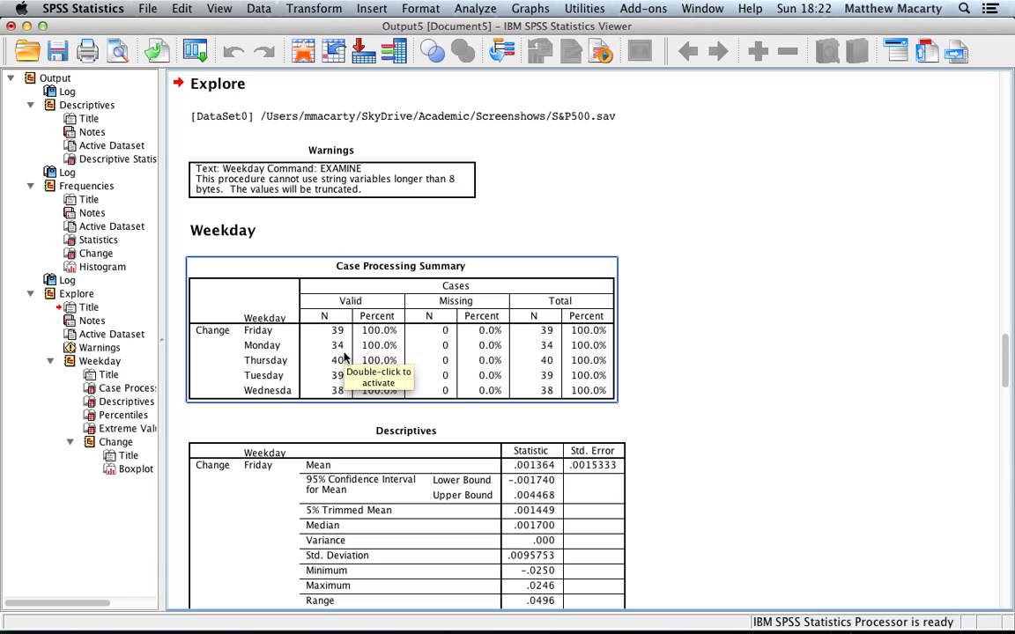
click(343, 430)
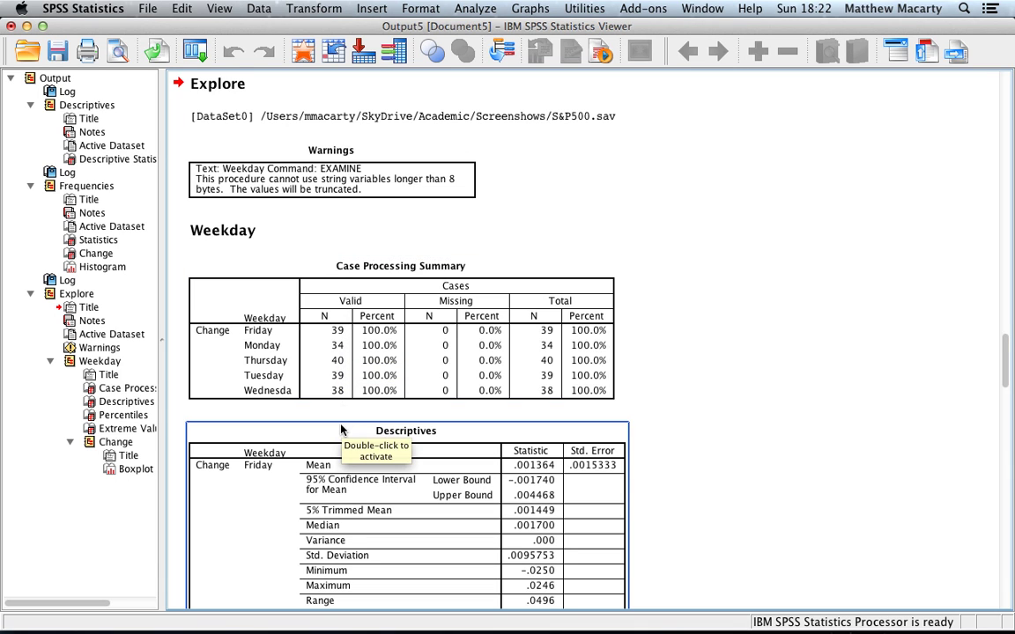
click(513, 305)
click(729, 350)
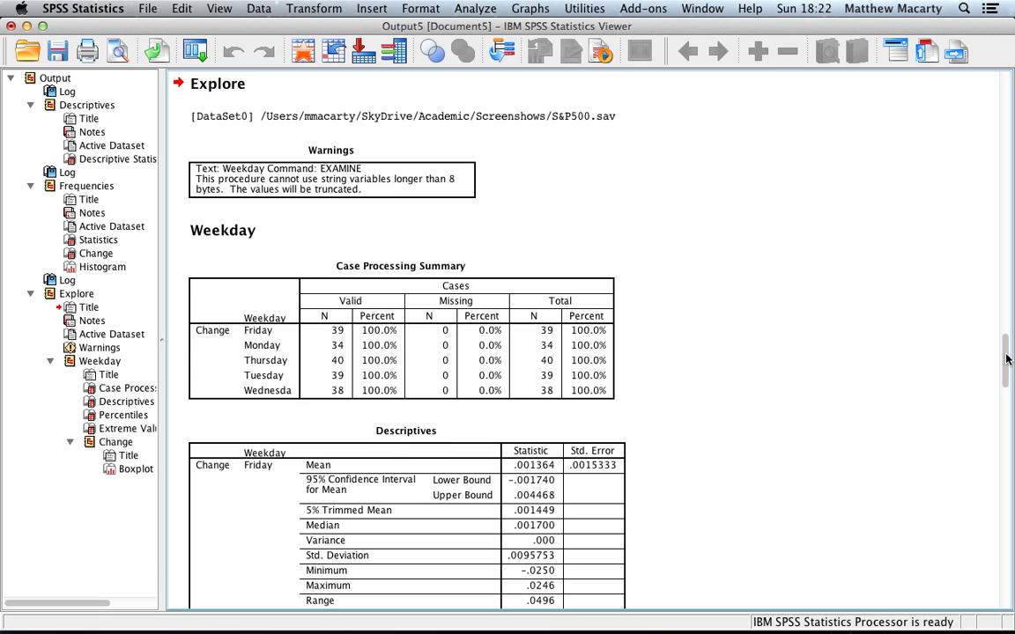
drag(1006, 359, 1011, 388)
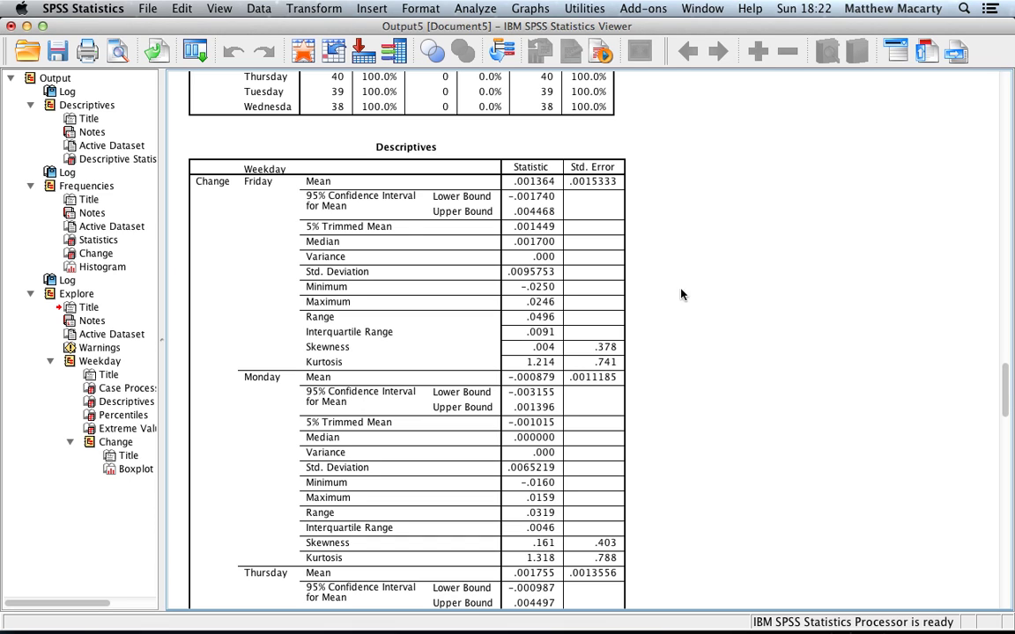
- Select the weekday Descriptives table, then scroll down to the Change-by-Weekday boxplot with date-labelled outliers
click(612, 258)
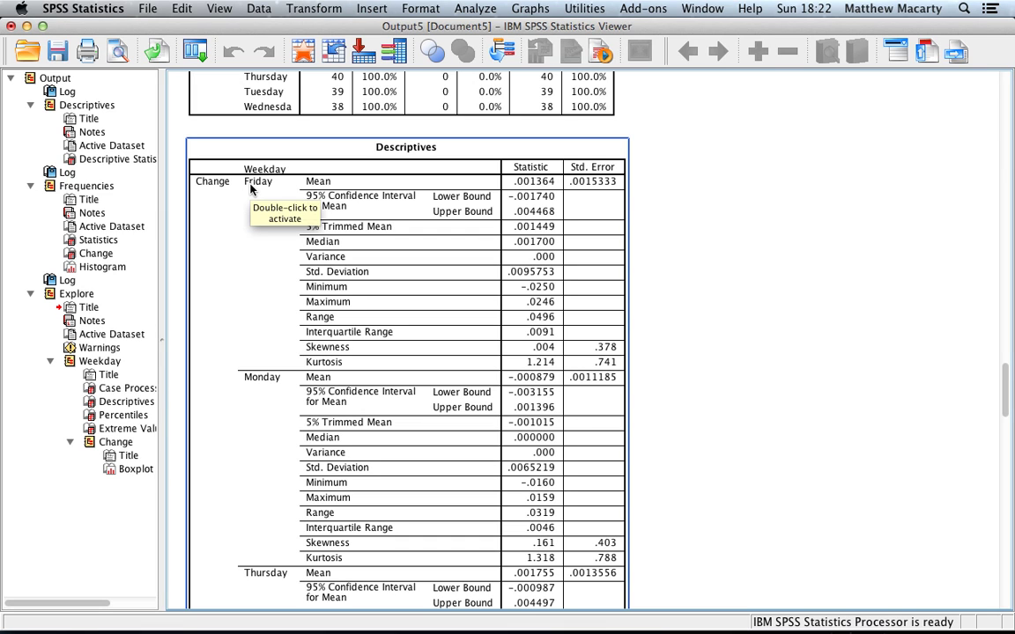
click(672, 185)
click(480, 181)
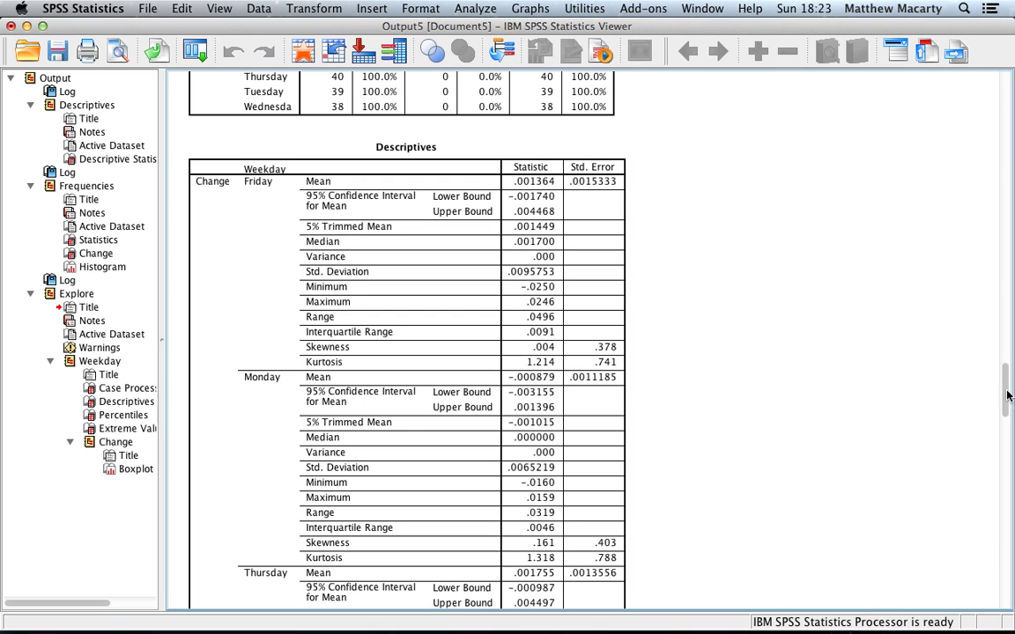
drag(1008, 396, 1009, 403)
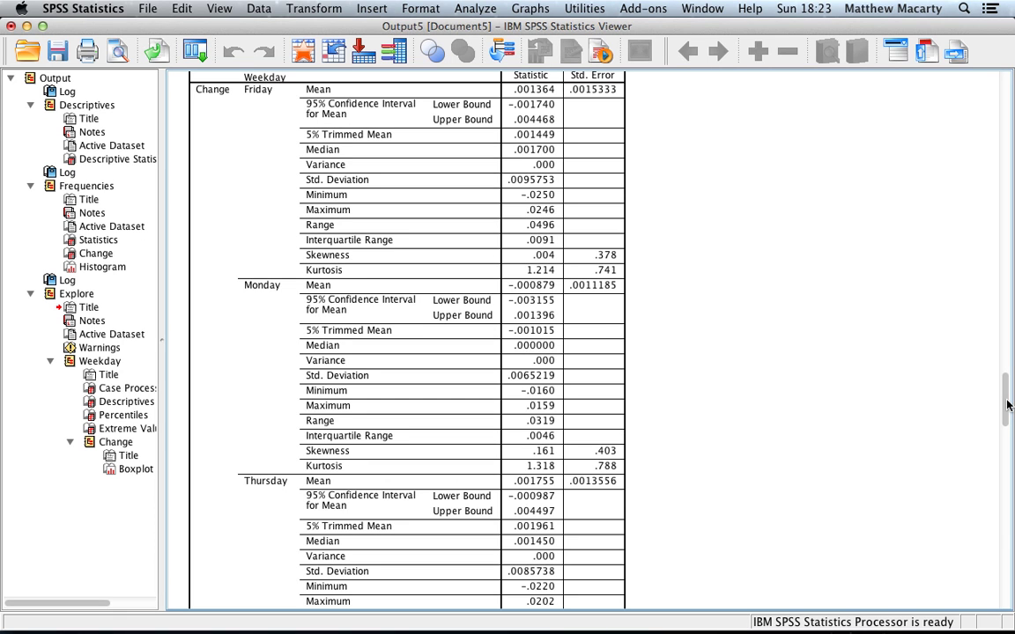
drag(1009, 403, 1011, 583)
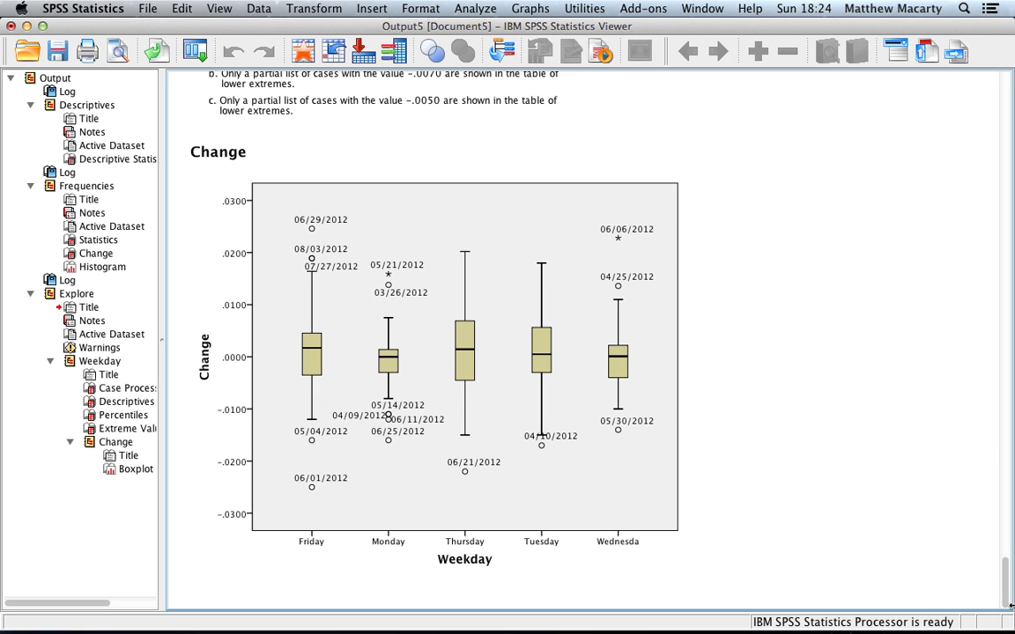
click(518, 335)
click(564, 334)
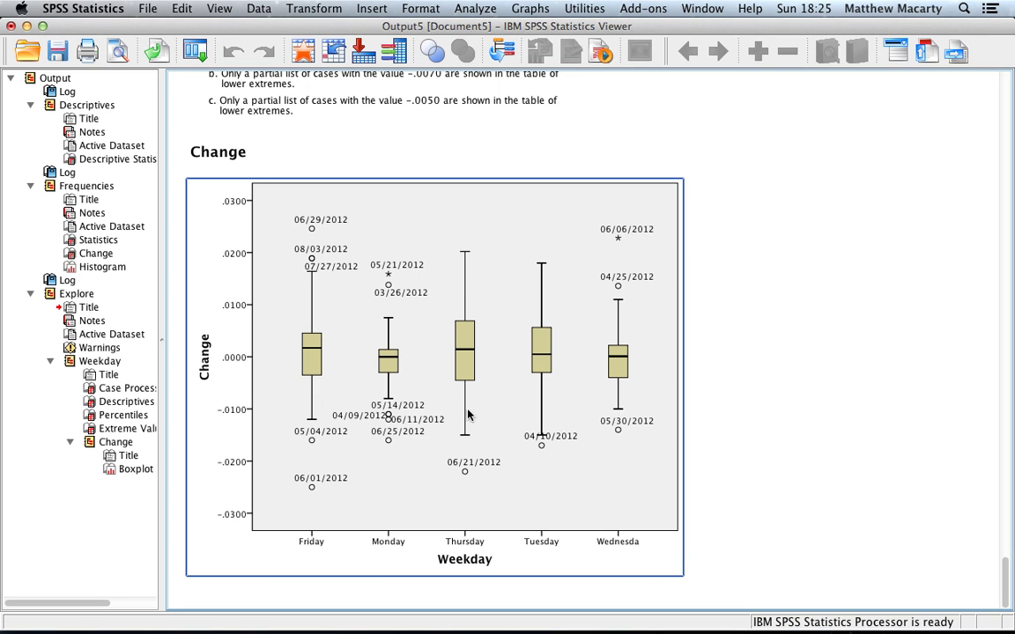